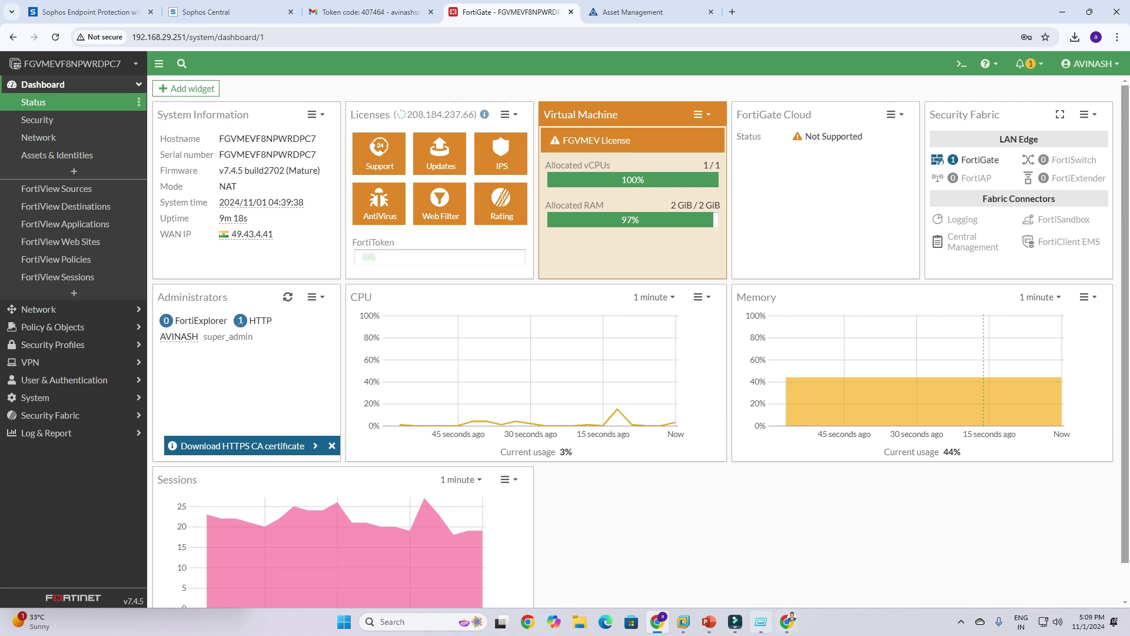
Step: Switch to PowerPoint to read the FortiGate topics slide, and return to the FortiGate dashboard in Chrome
left_click(709, 622)
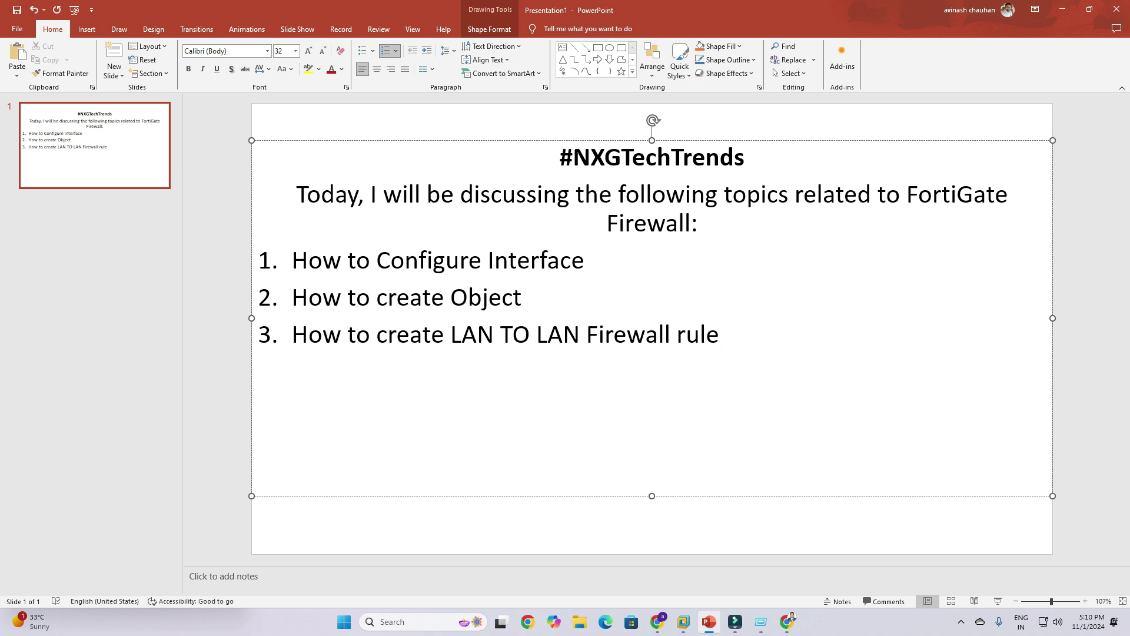
left_click(709, 621)
mouse_move(734, 622)
mouse_move(787, 622)
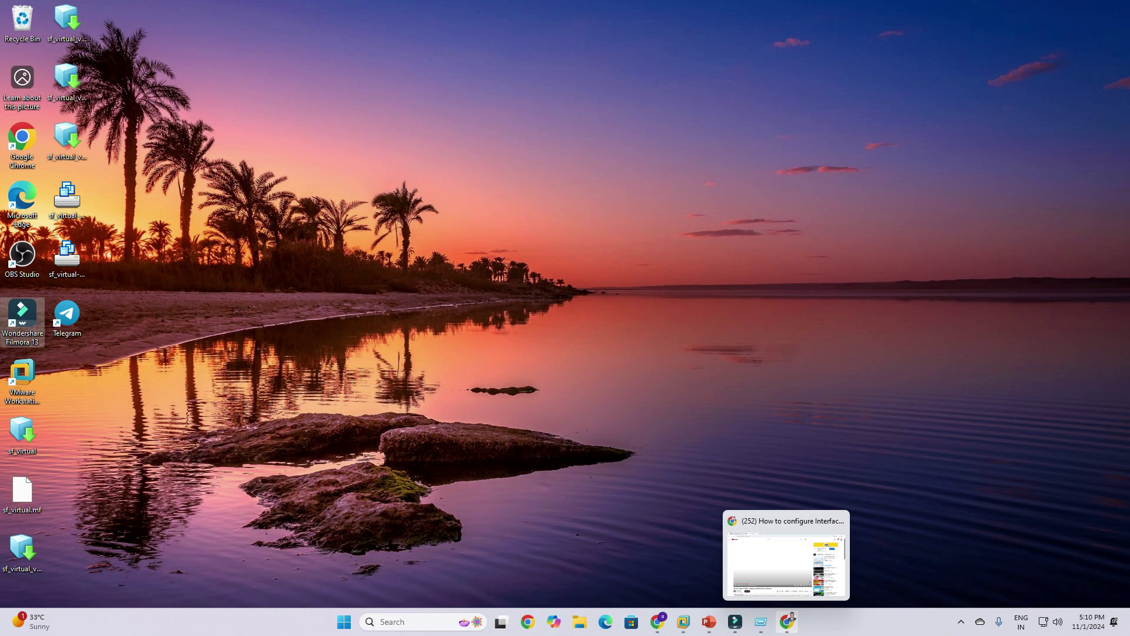
left_click(657, 621)
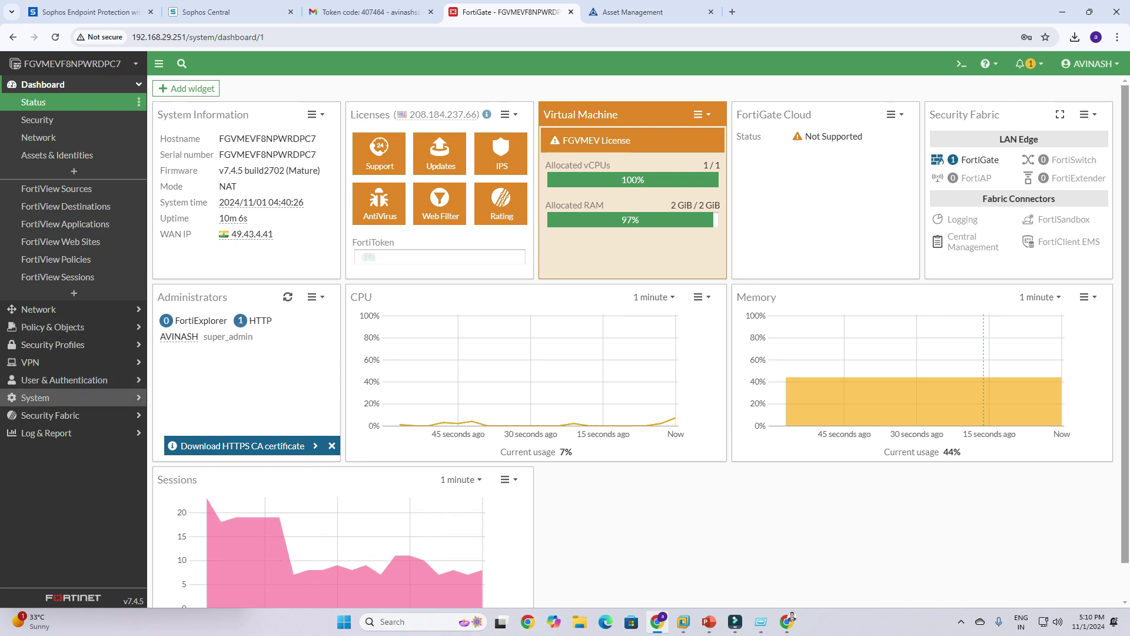
Step: Open the port3 physical interface for editing from the network interfaces list
left_click(39, 309)
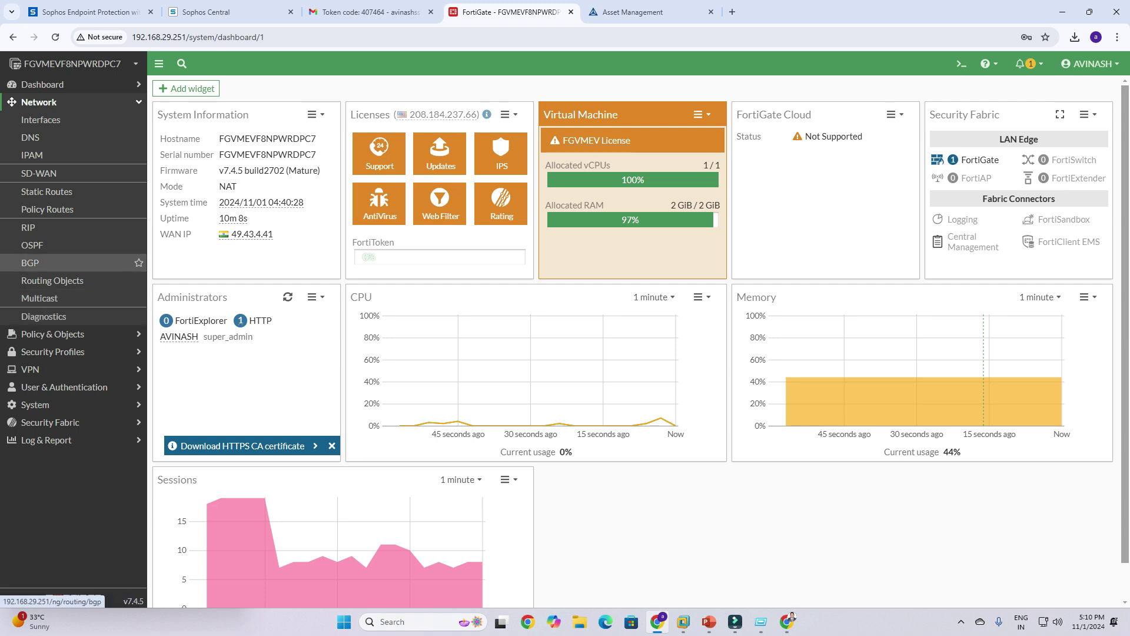
left_click(41, 120)
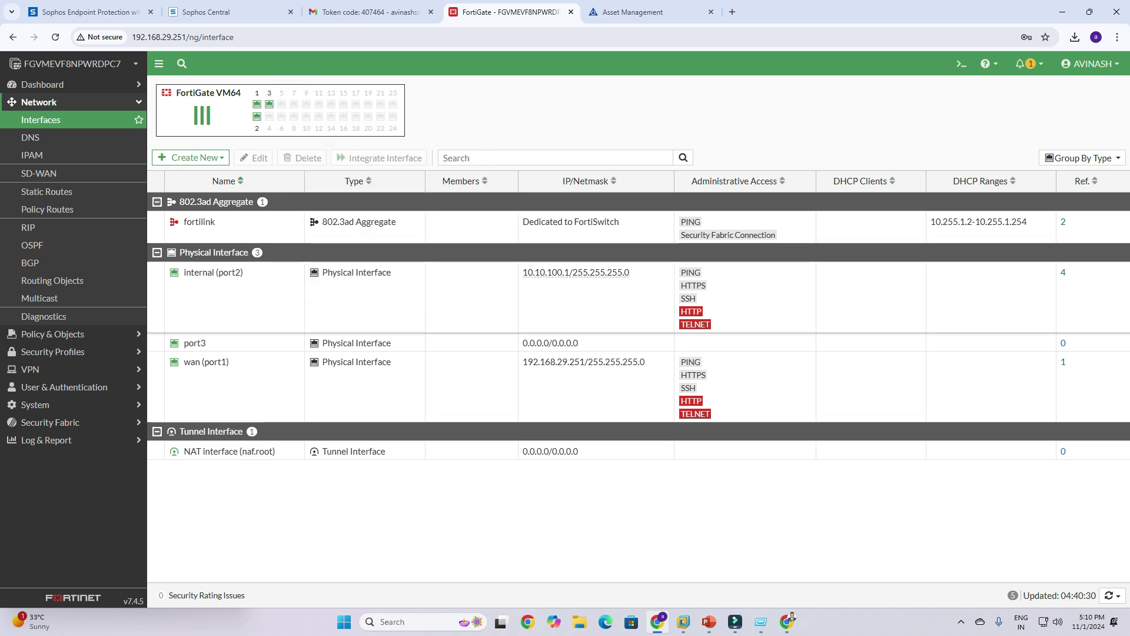
mouse_move(225, 273)
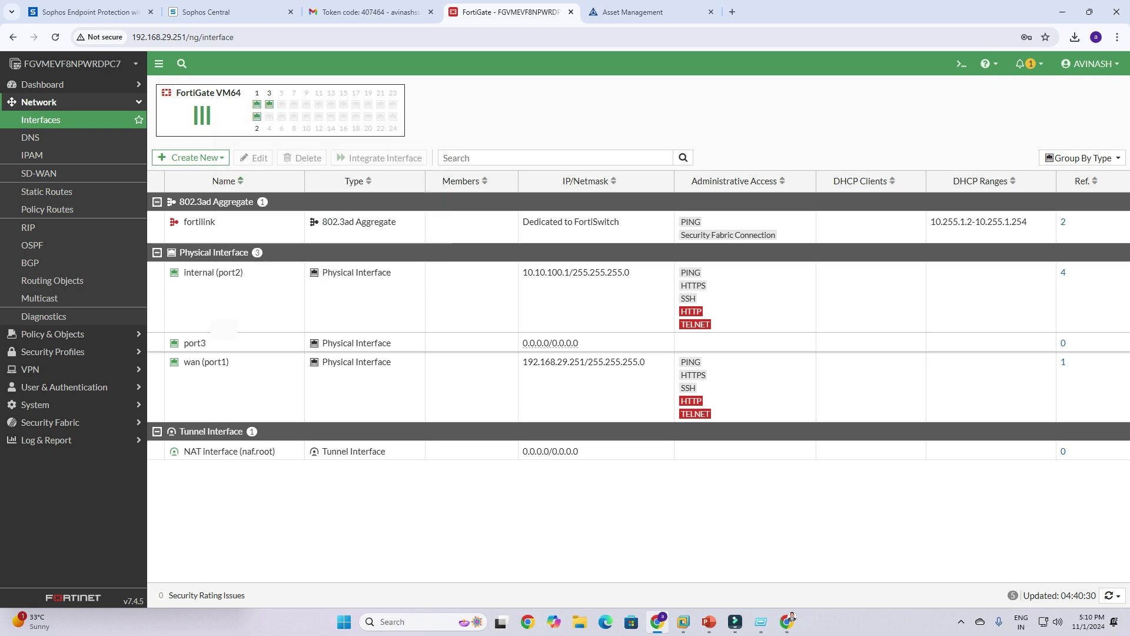
mouse_move(212, 343)
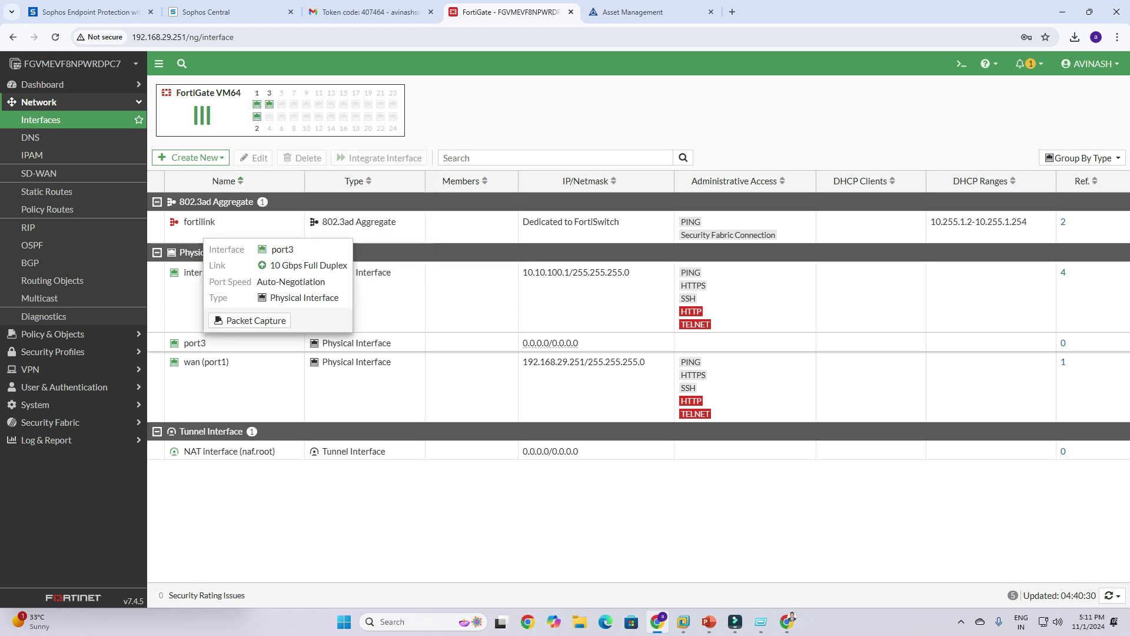
right_click(197, 344)
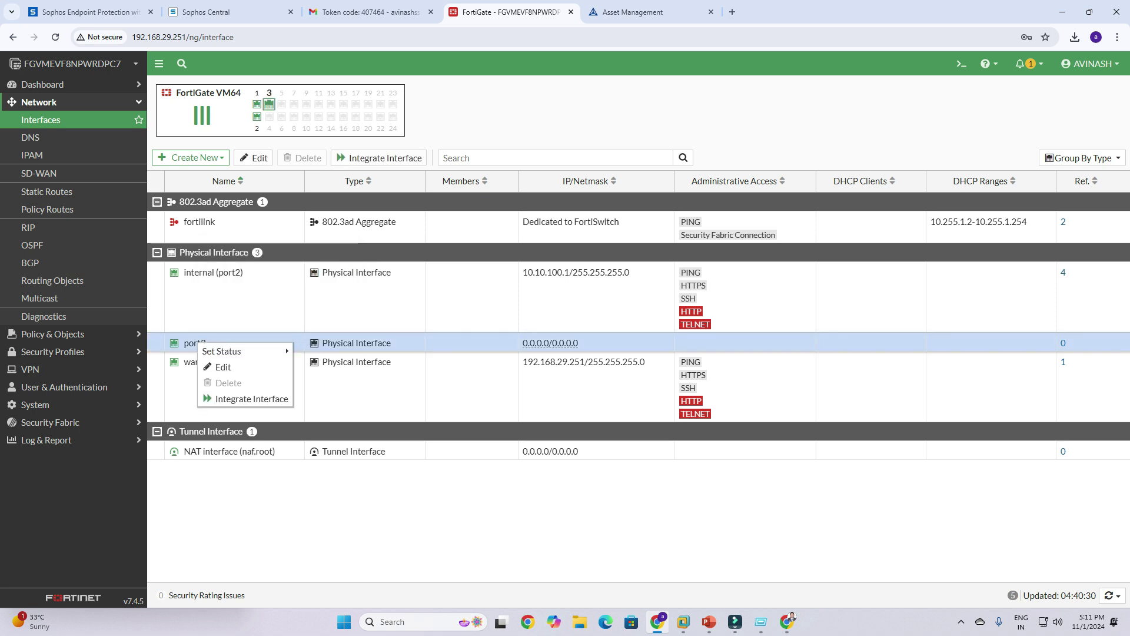
mouse_move(198, 344)
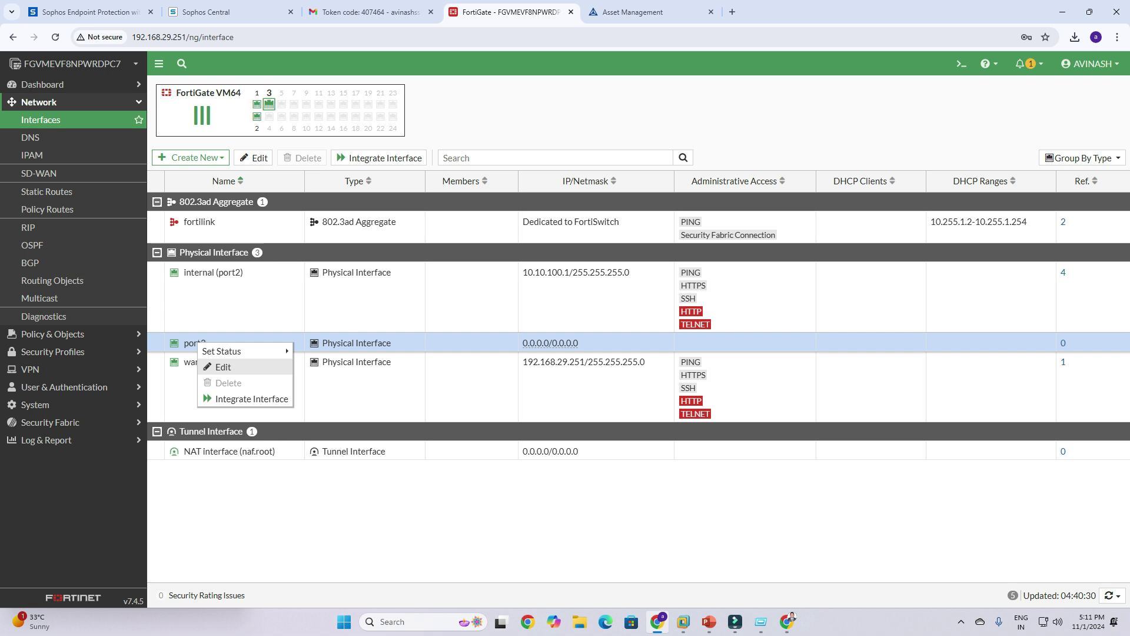
left_click(222, 367)
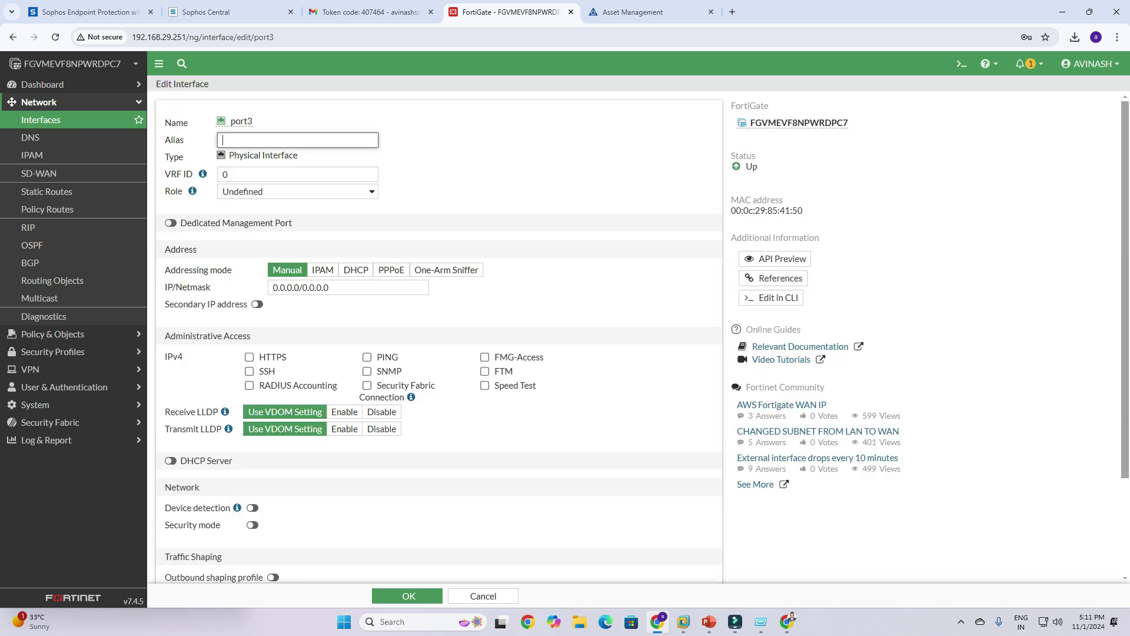
Step: Give the port3 interface the alias "Internal -Port3"
type("I")
key("Caps_Lock")
type("n")
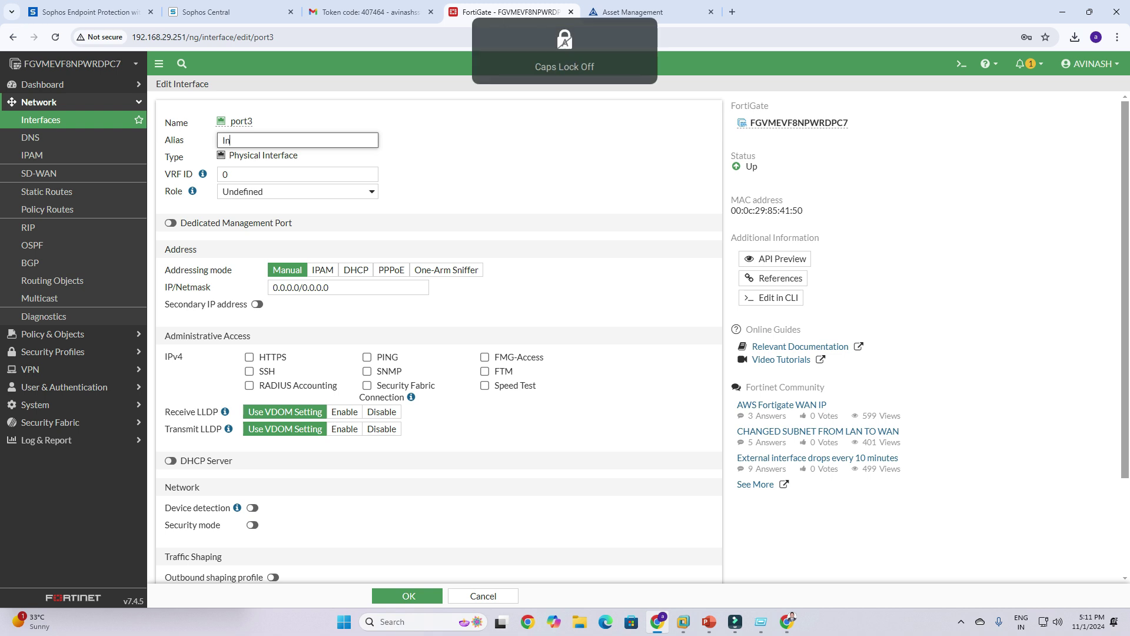
type("ter")
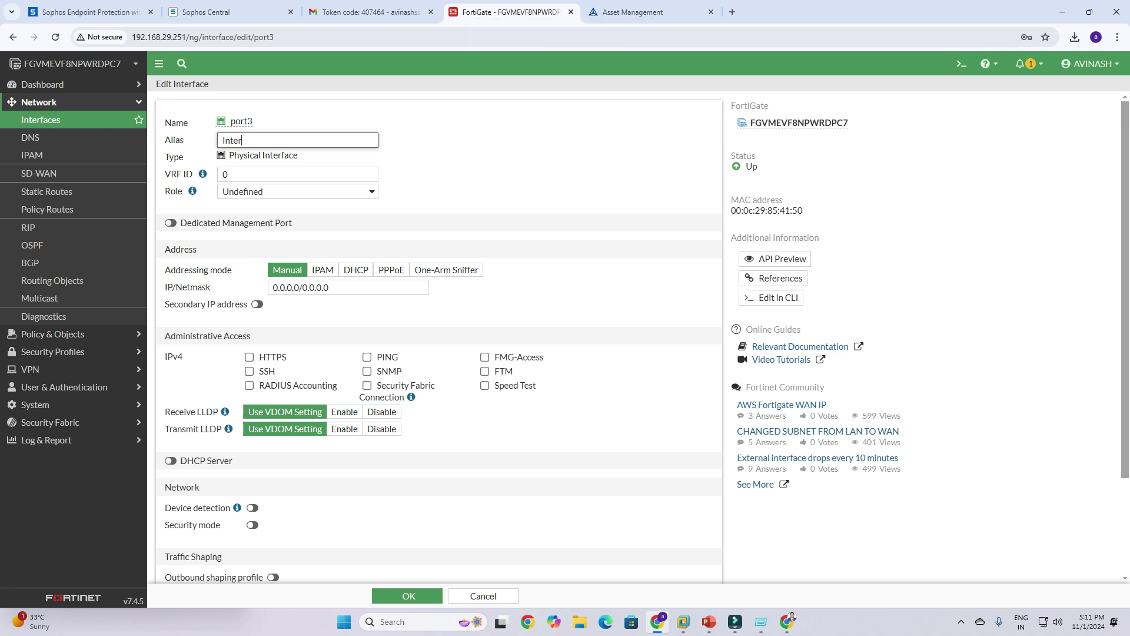
type("nal")
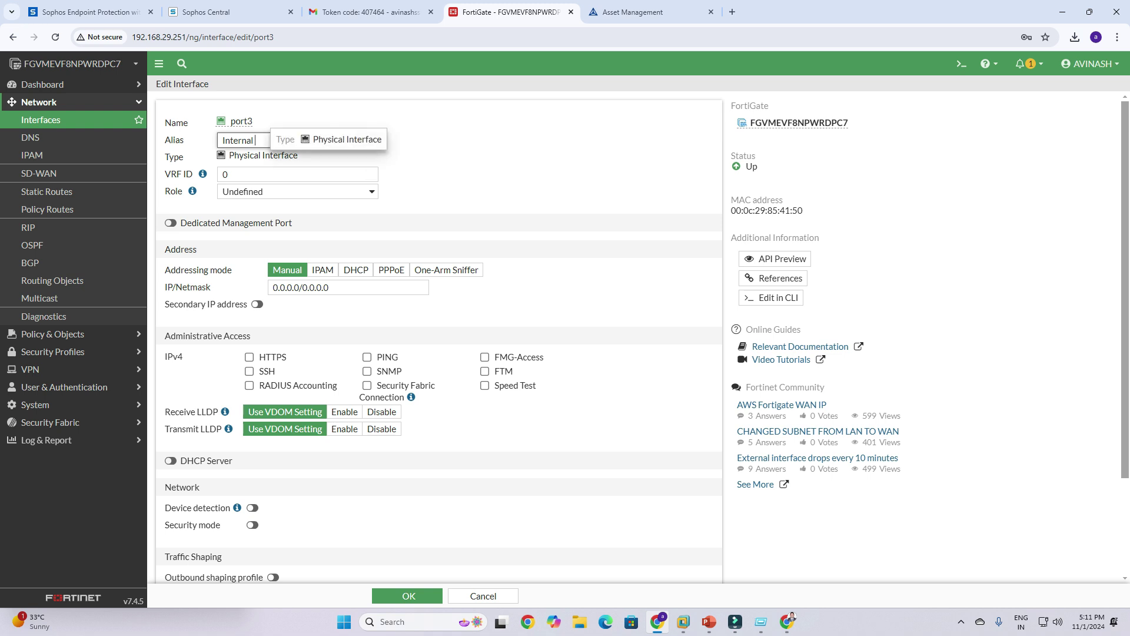
type(" -")
key("Caps_Lock")
type("P")
key("Caps_Lock")
type("ort3")
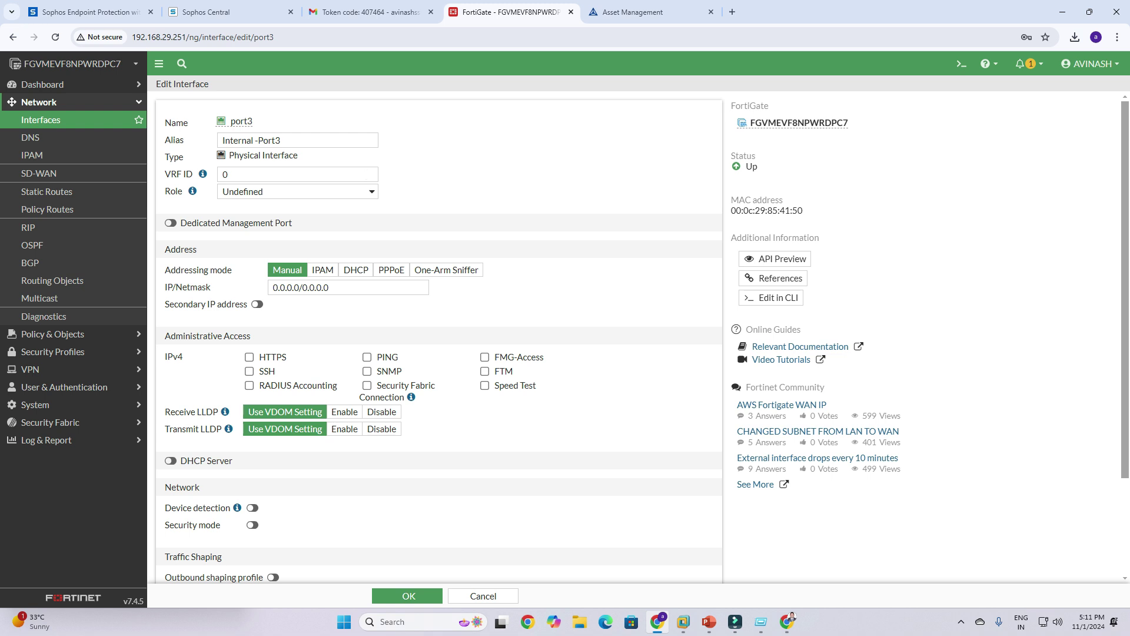
Step: Assign port3 the LAN role and set its IP/netmask to 192.168.100.1/255.255.255.0
left_click(297, 192)
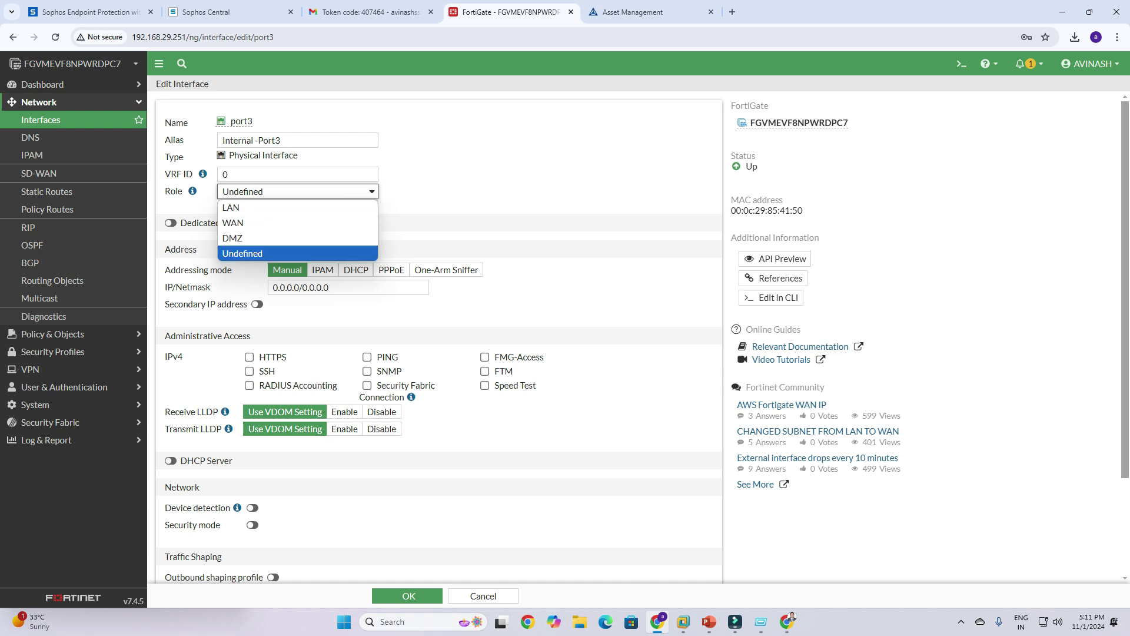
left_click(230, 207)
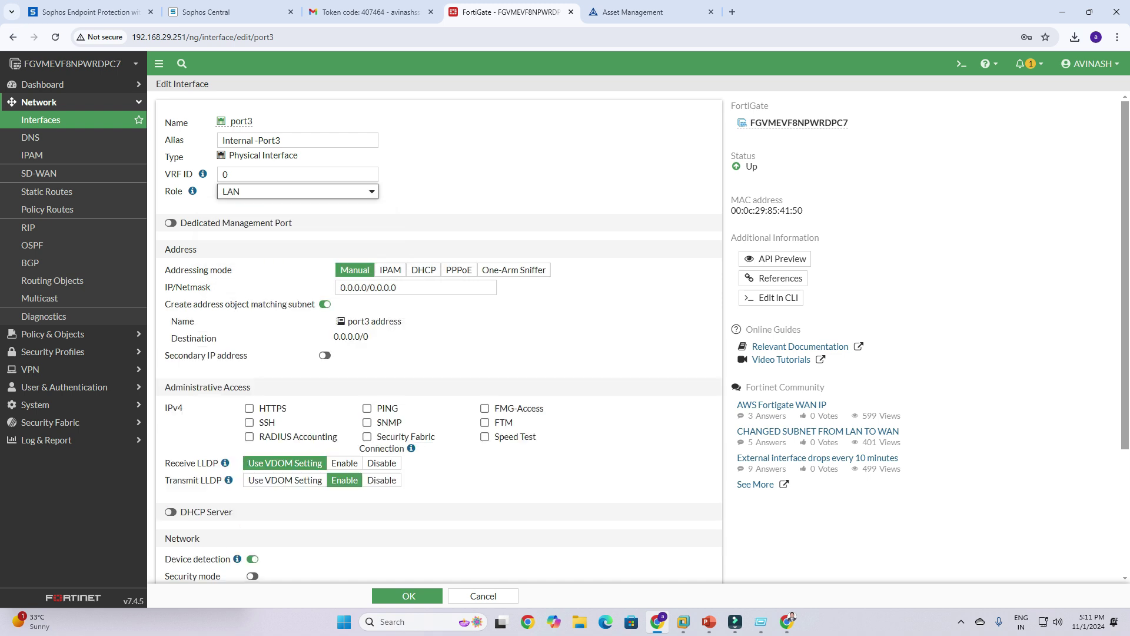
left_click_drag(442, 287, 326, 303)
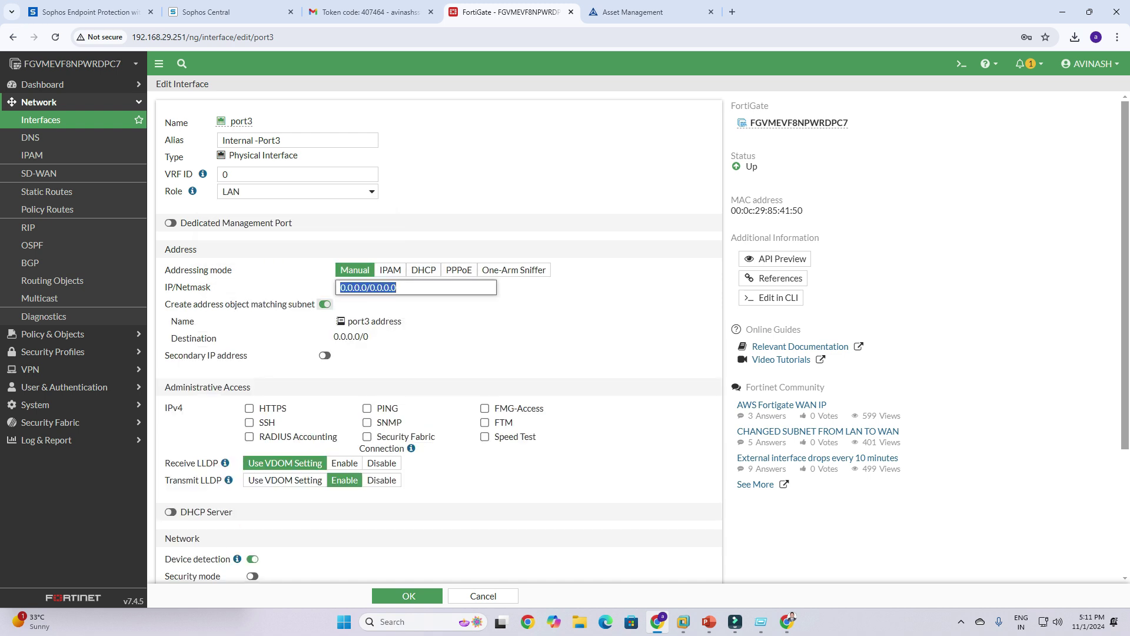
type("1")
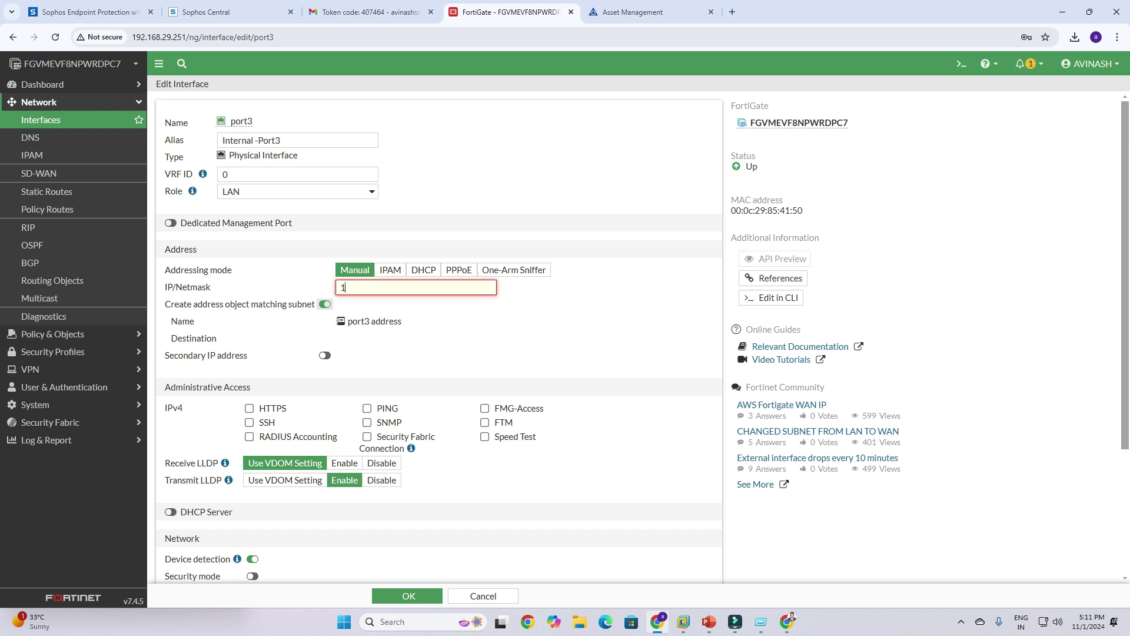
type("92.168.100.1/255.255.")
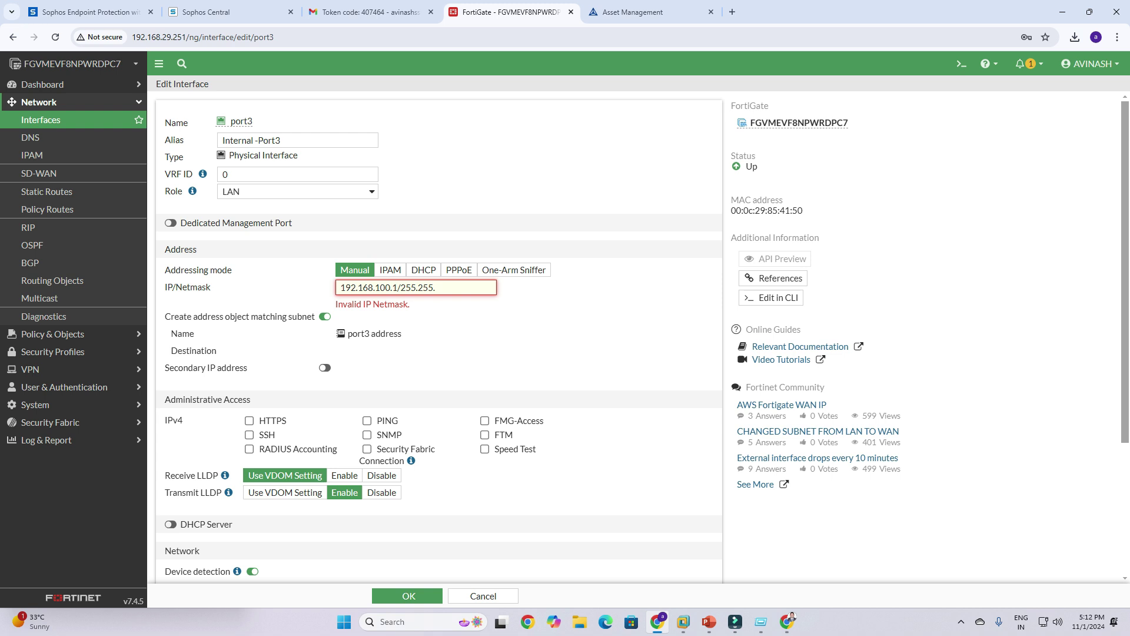
type("255.0")
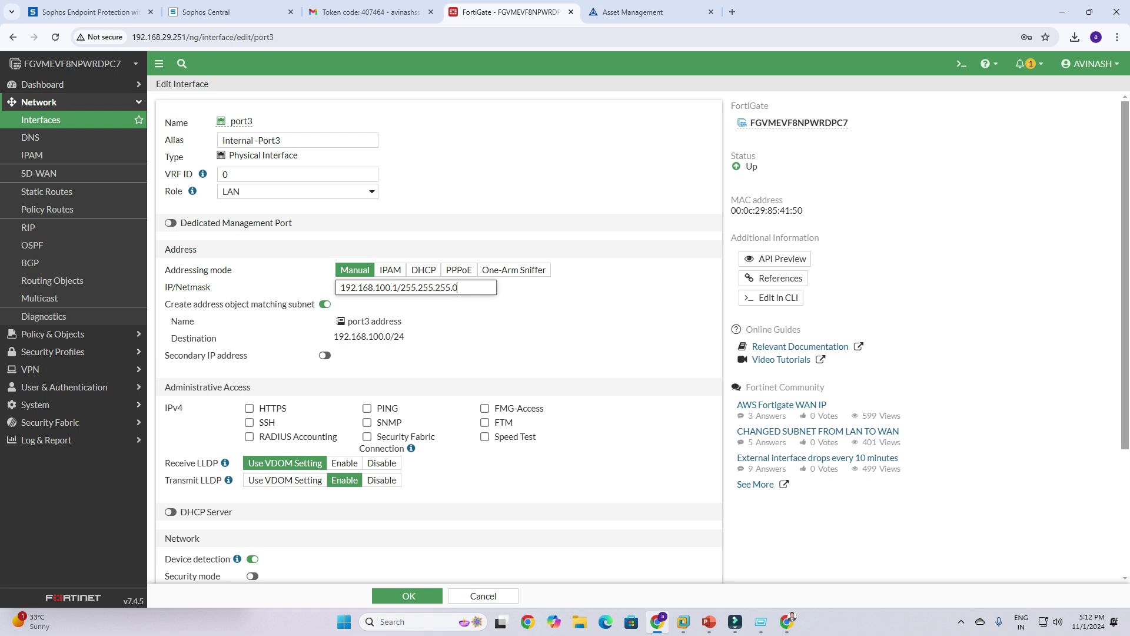
Step: Allow HTTPS, SSH and PING administrative access on port3 over IPv4, and save the interface
left_click(249, 408)
left_click(249, 422)
left_click(367, 408)
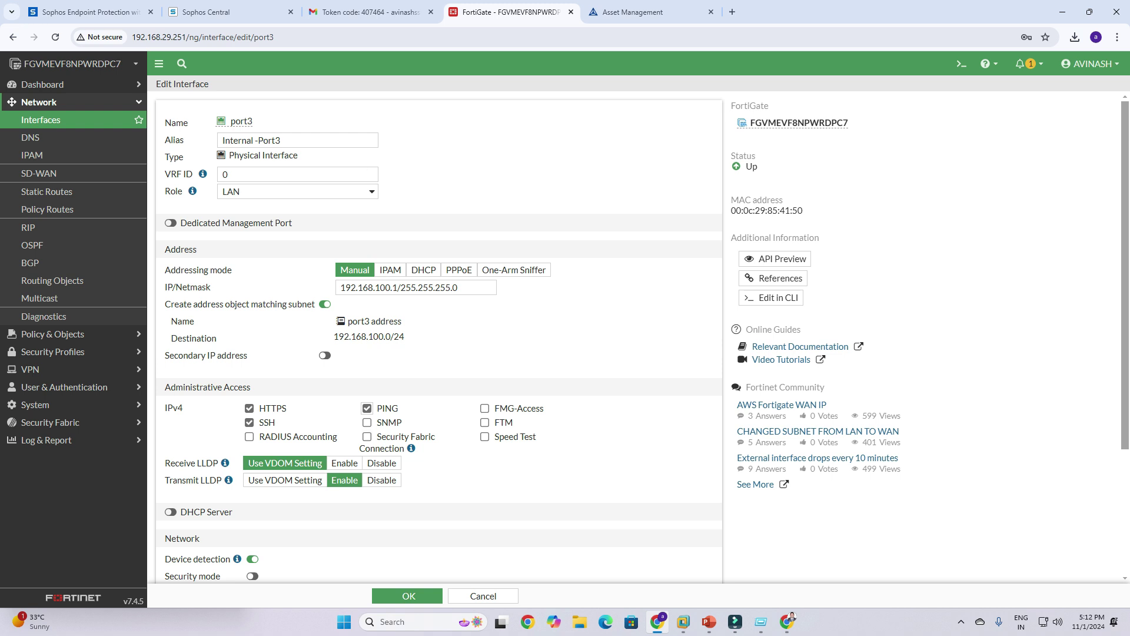
scroll(412, 412, "down", 1)
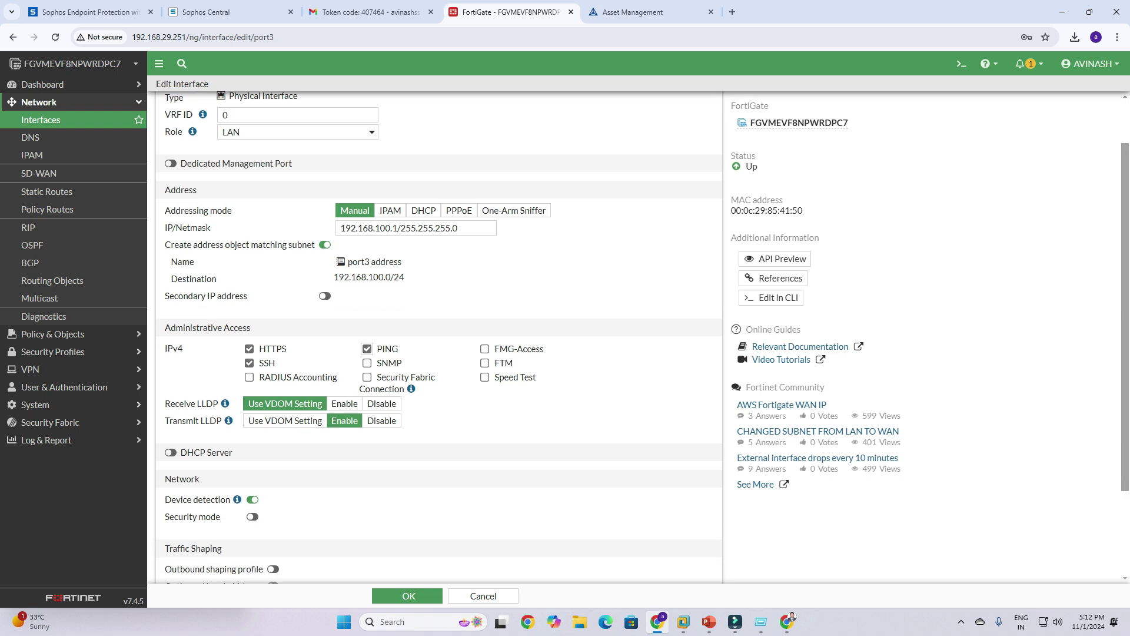
scroll(438, 335, "down", 2)
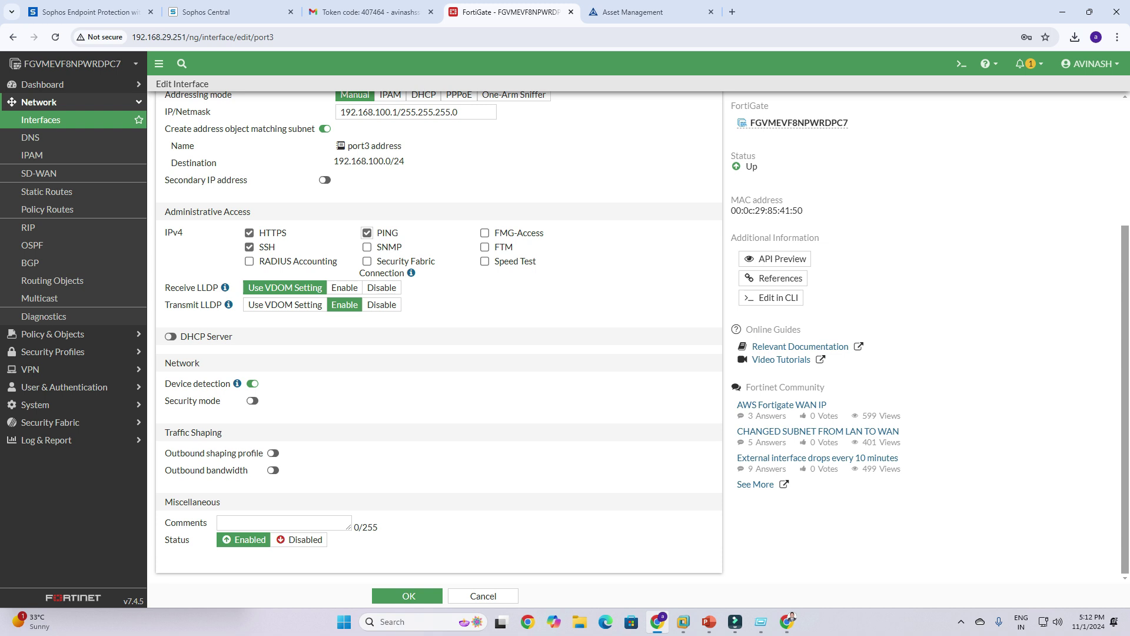
scroll(439, 330, "up", 2)
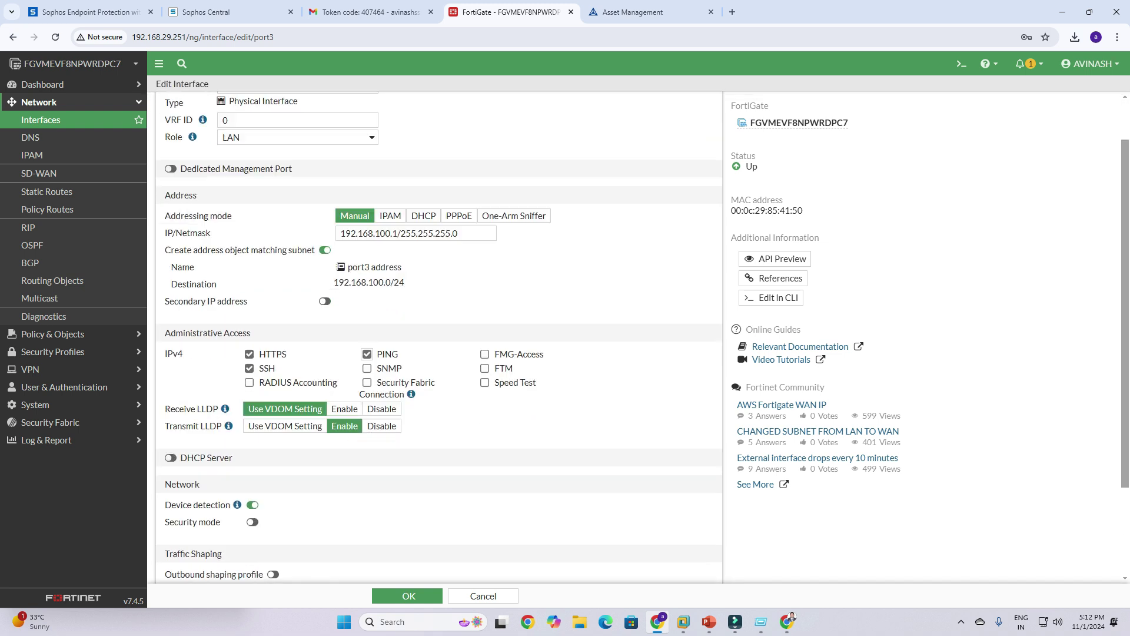
scroll(439, 329, "down", 2)
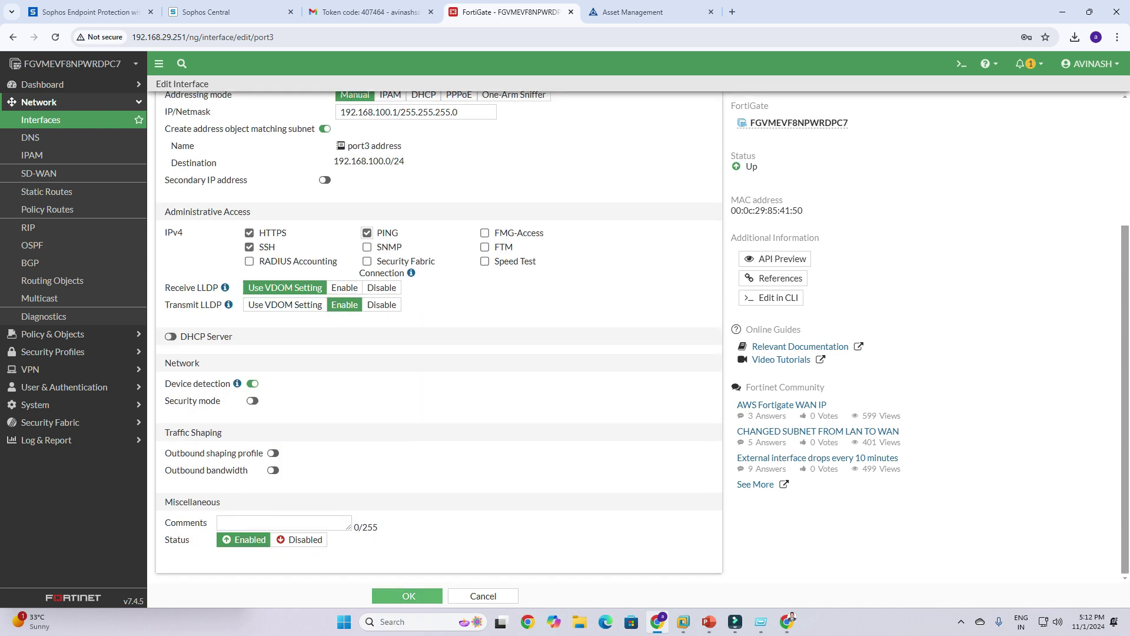
left_click(409, 596)
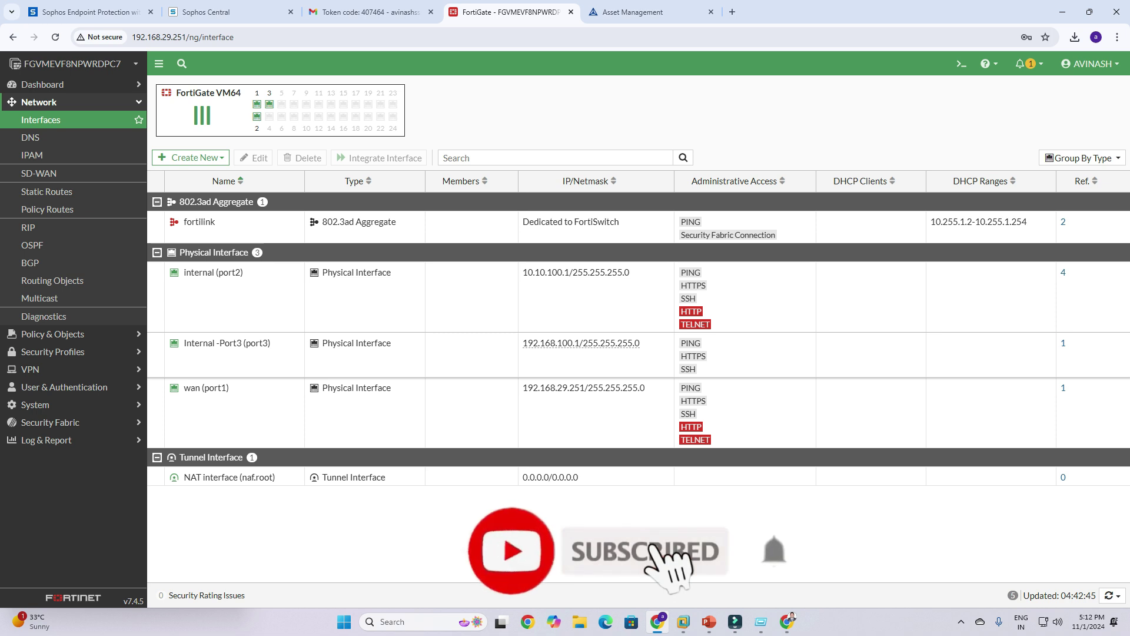
Step: Start a new firewall address object named "Internal Por 2" and bind it to the internal (port2) interface
mouse_move(227, 344)
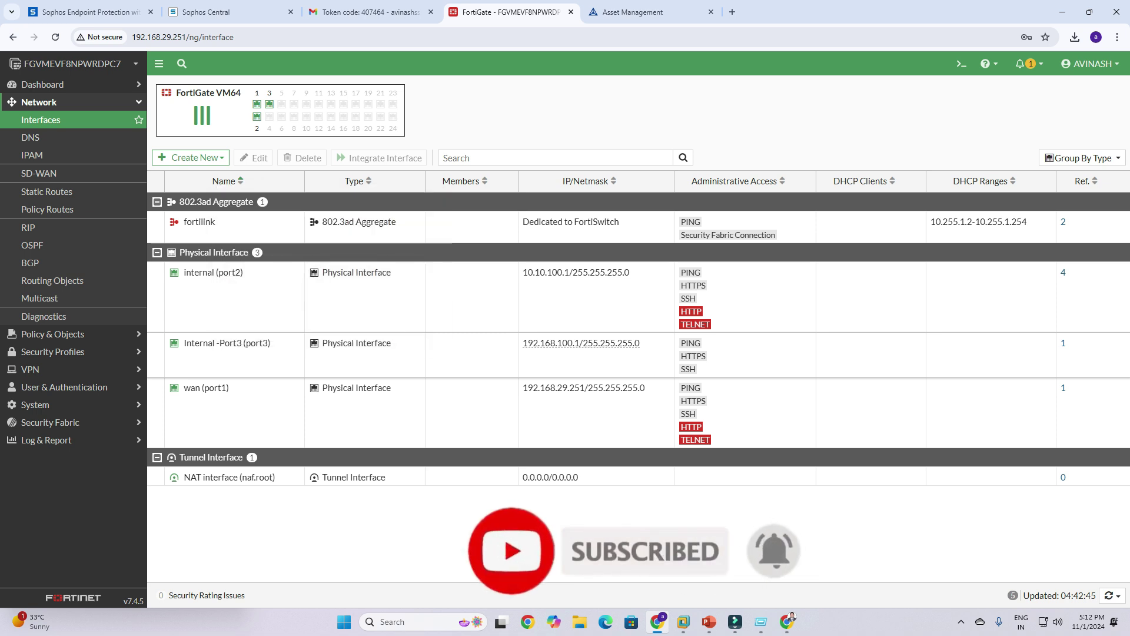
mouse_move(581, 343)
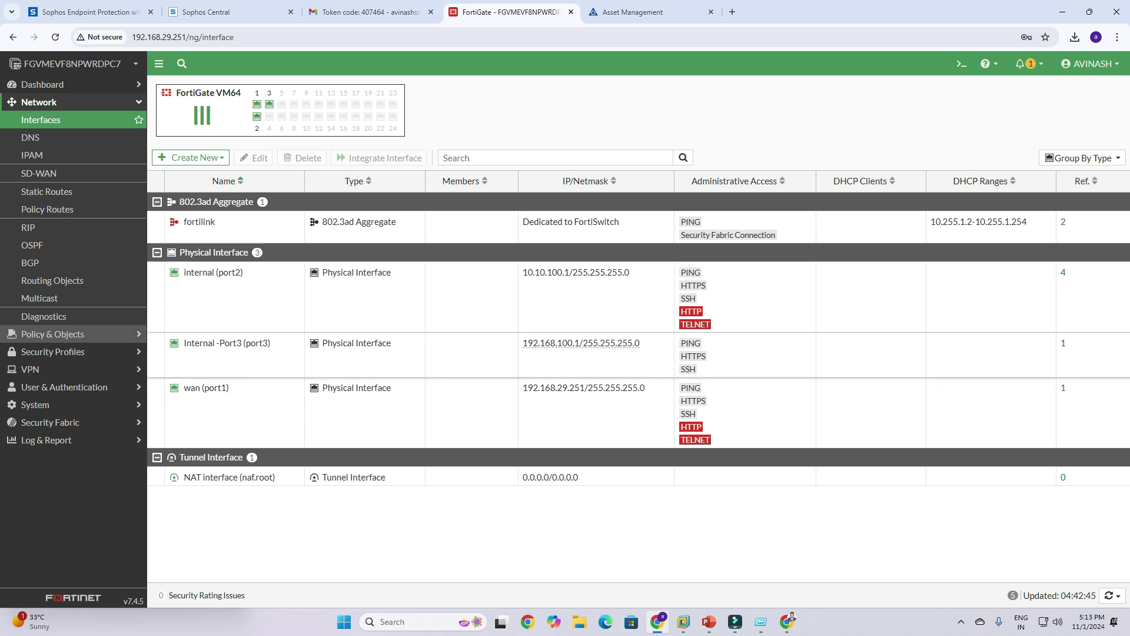
left_click(53, 334)
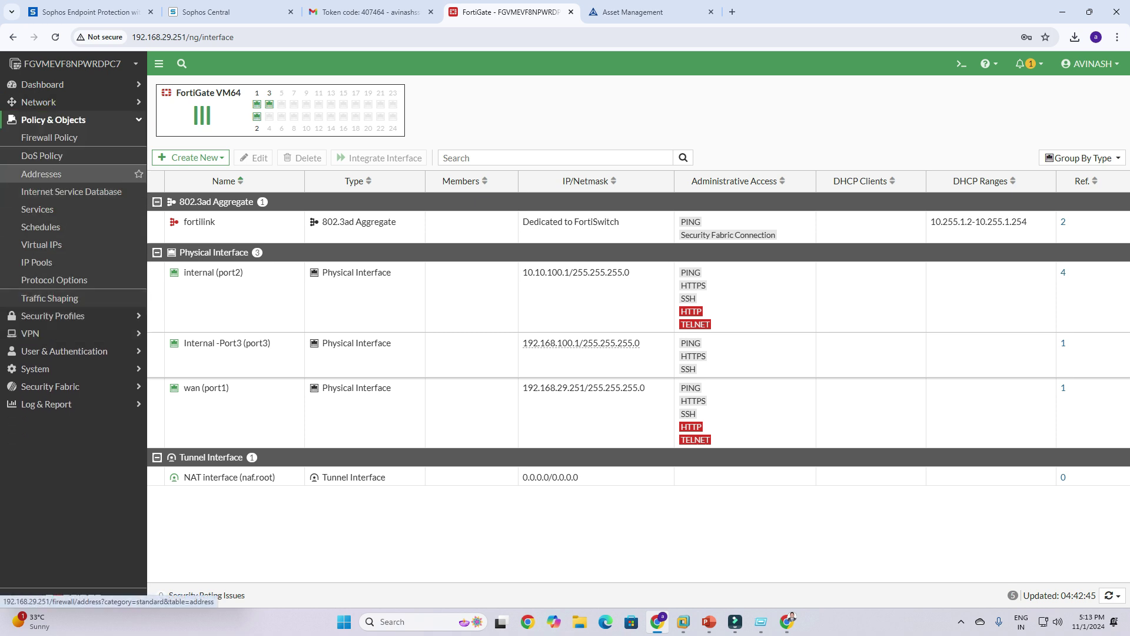
left_click(42, 174)
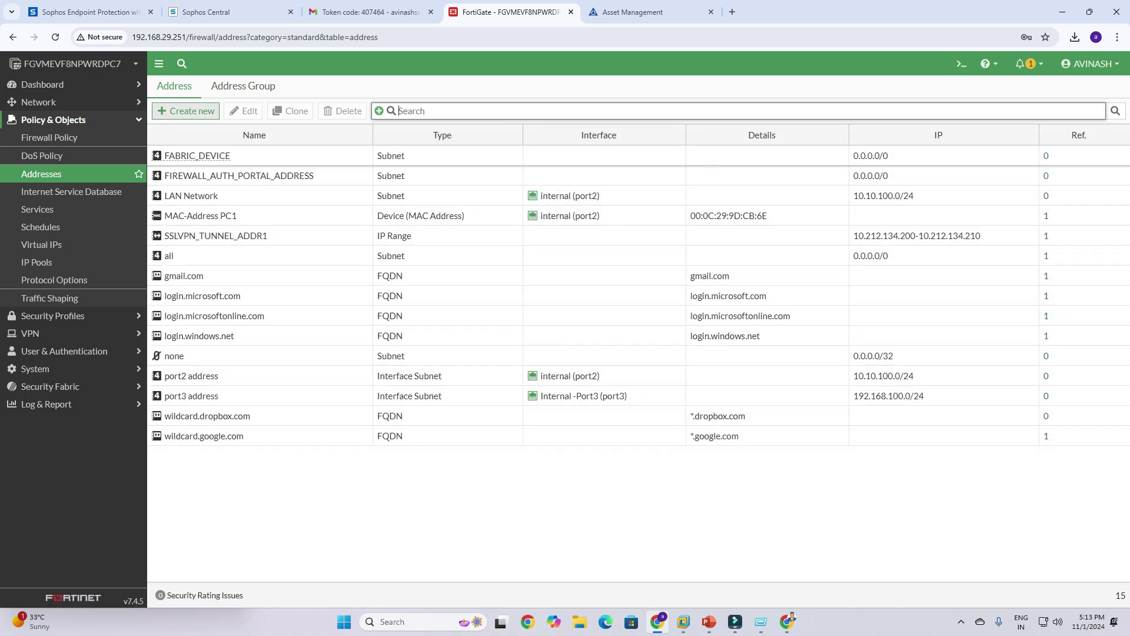
left_click(186, 110)
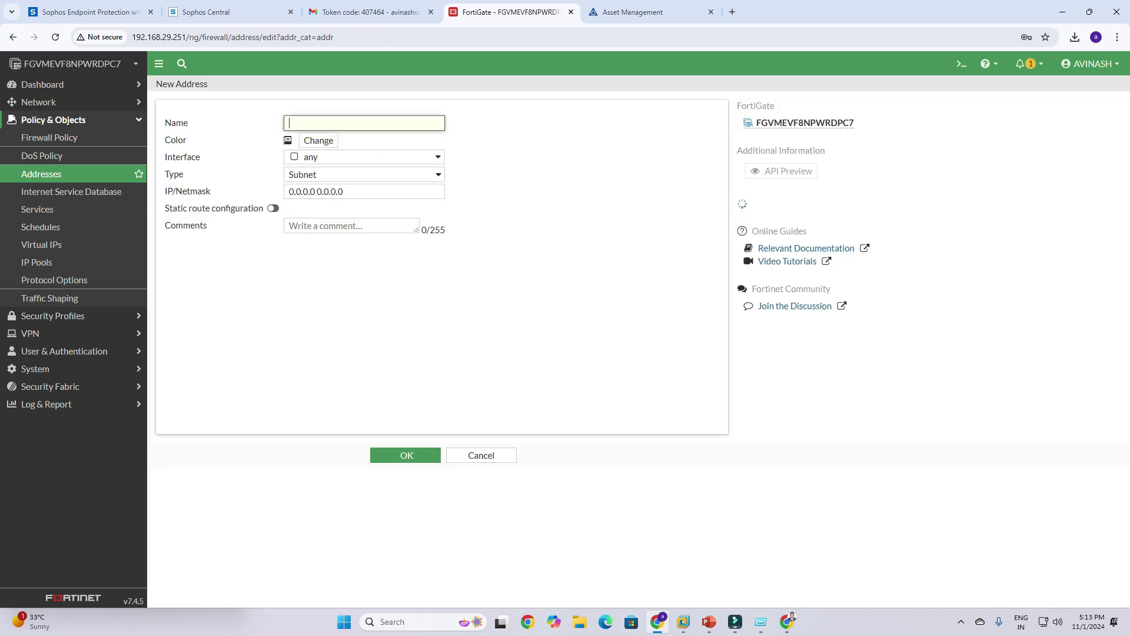
key("Caps_Lock")
type("Interna")
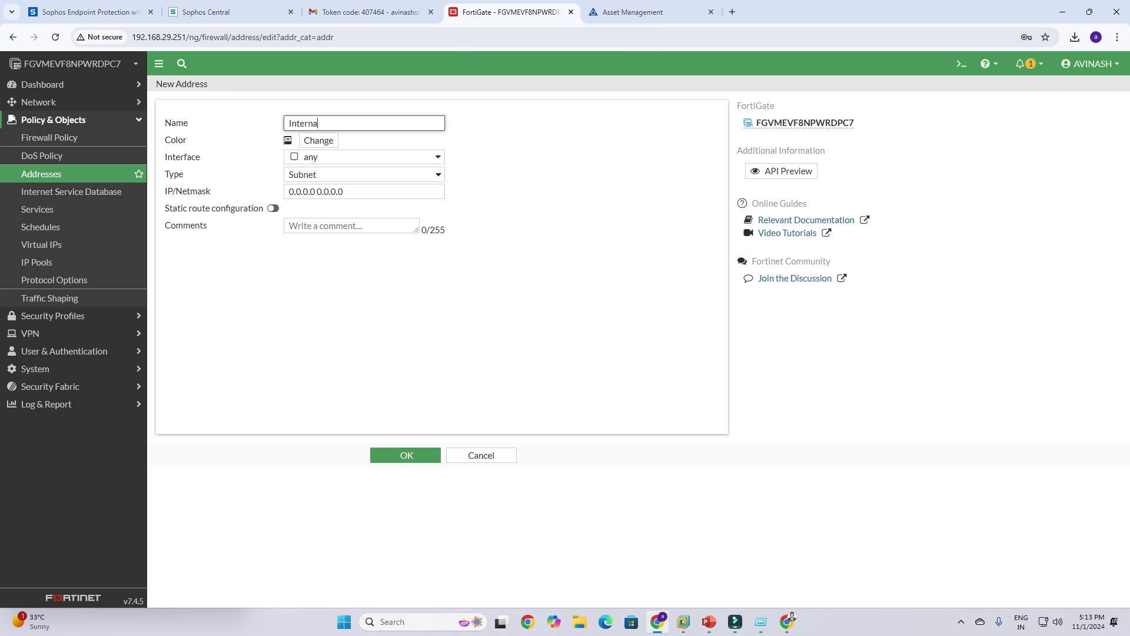
type("l Por 2")
left_click(364, 157)
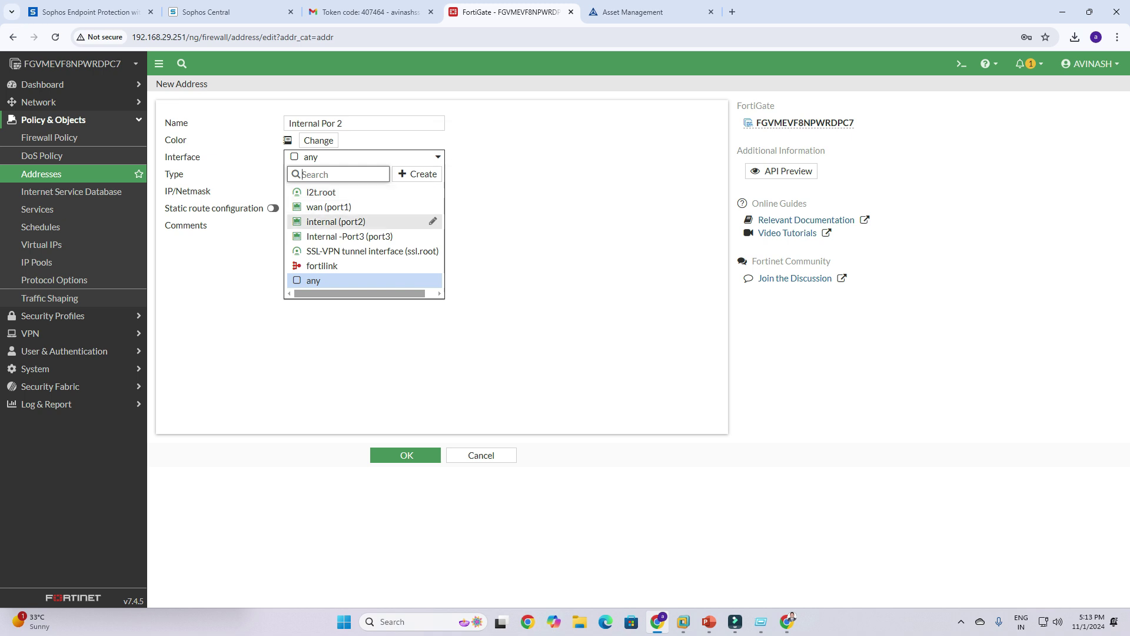
left_click(336, 221)
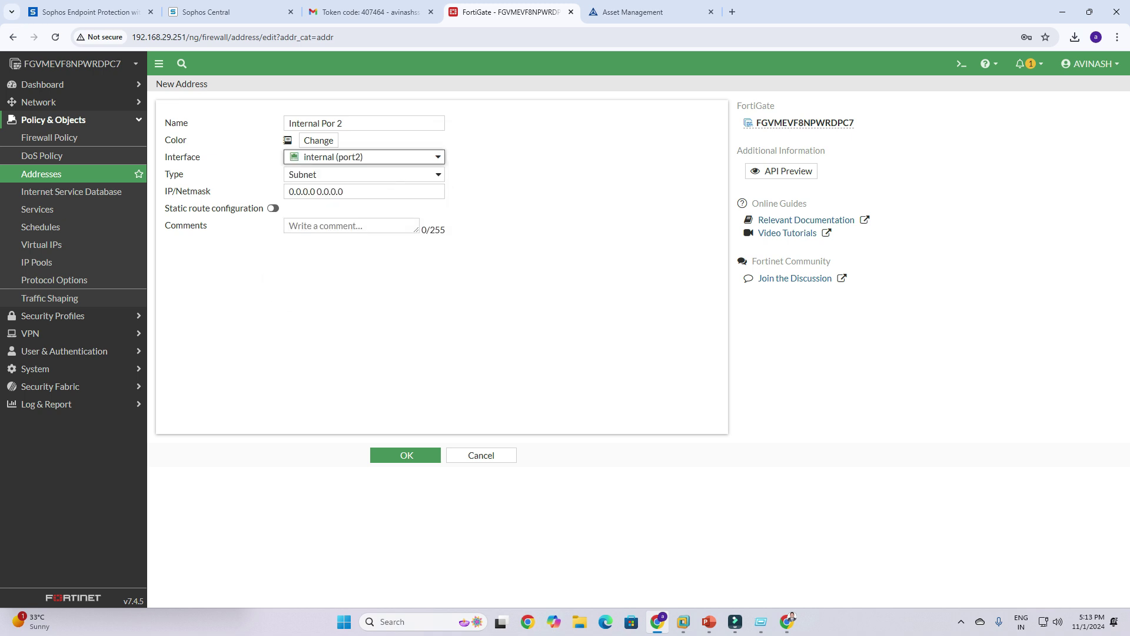
Step: Set the address type to IP Range with the range 10.10.100.1-10.10.100.254, and save the address object
left_click(364, 174)
left_click(318, 206)
left_click(297, 192)
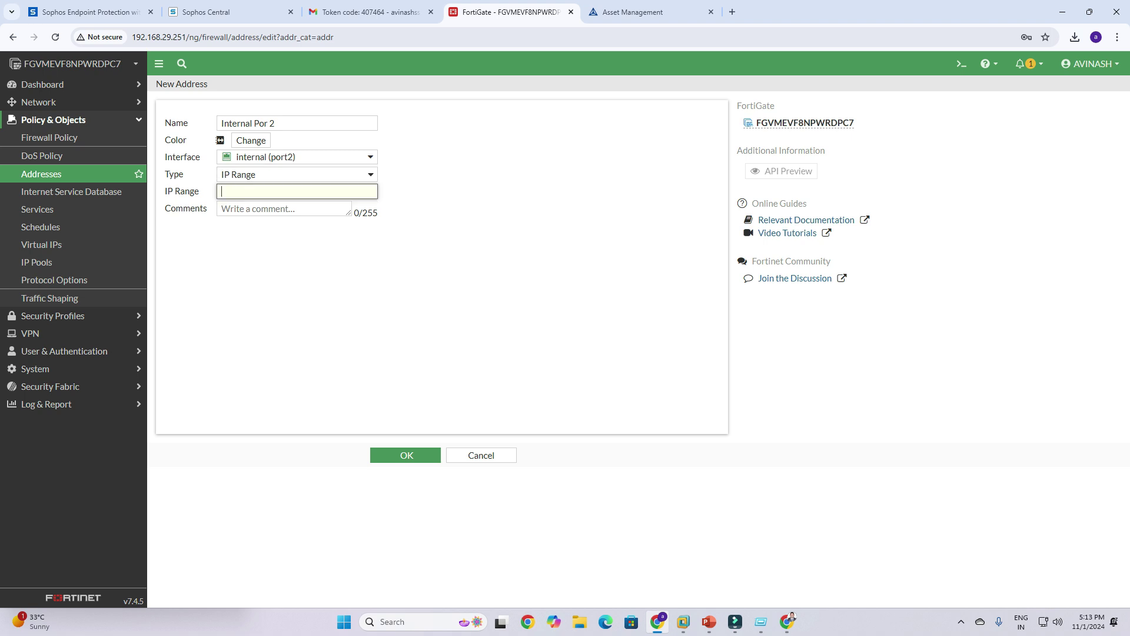
type("10.10.100.1-10.10.00.")
key("BackSpace")
type("100.254")
key("Return")
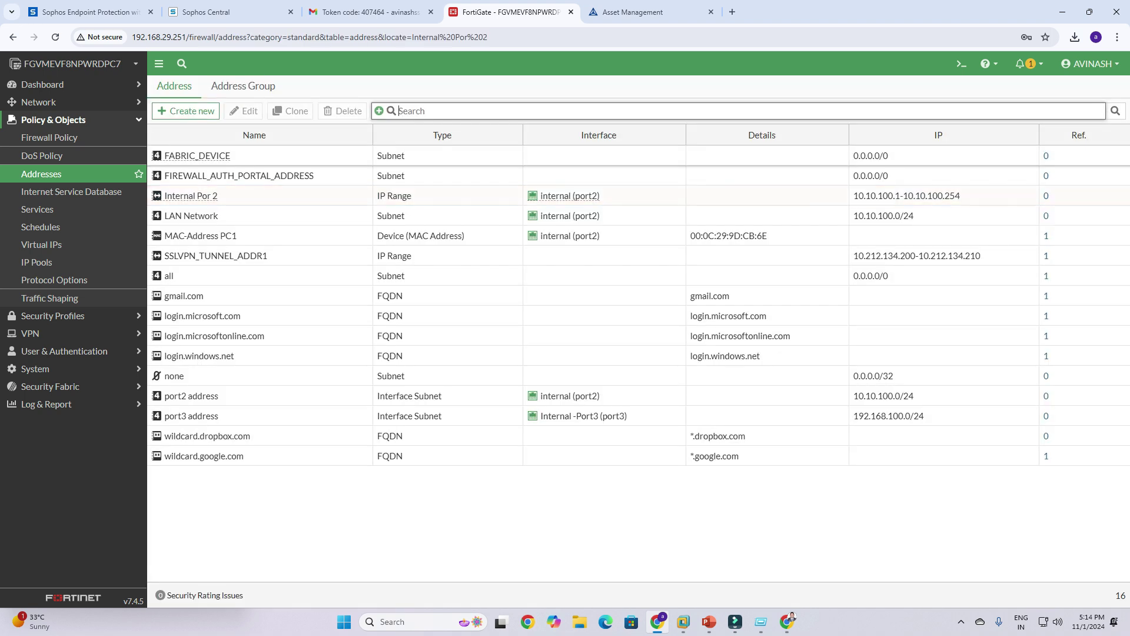
Step: Rename the address object "Internal Por 2" as "Internal Port 2" and save it
left_click(190, 196)
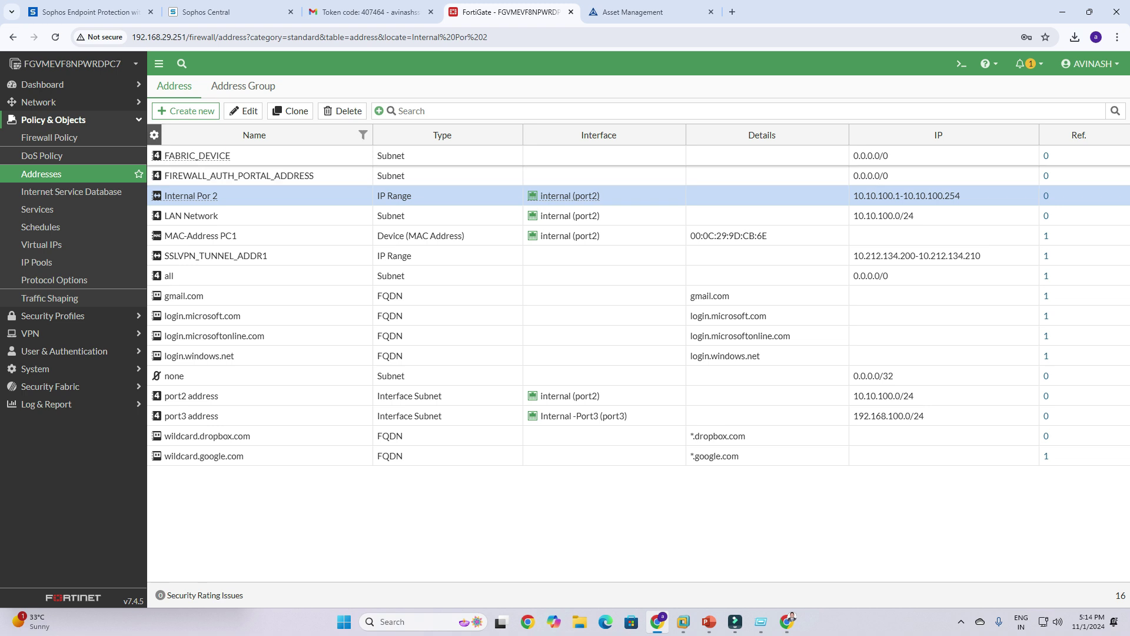
left_click(243, 111)
type("t")
key("Return")
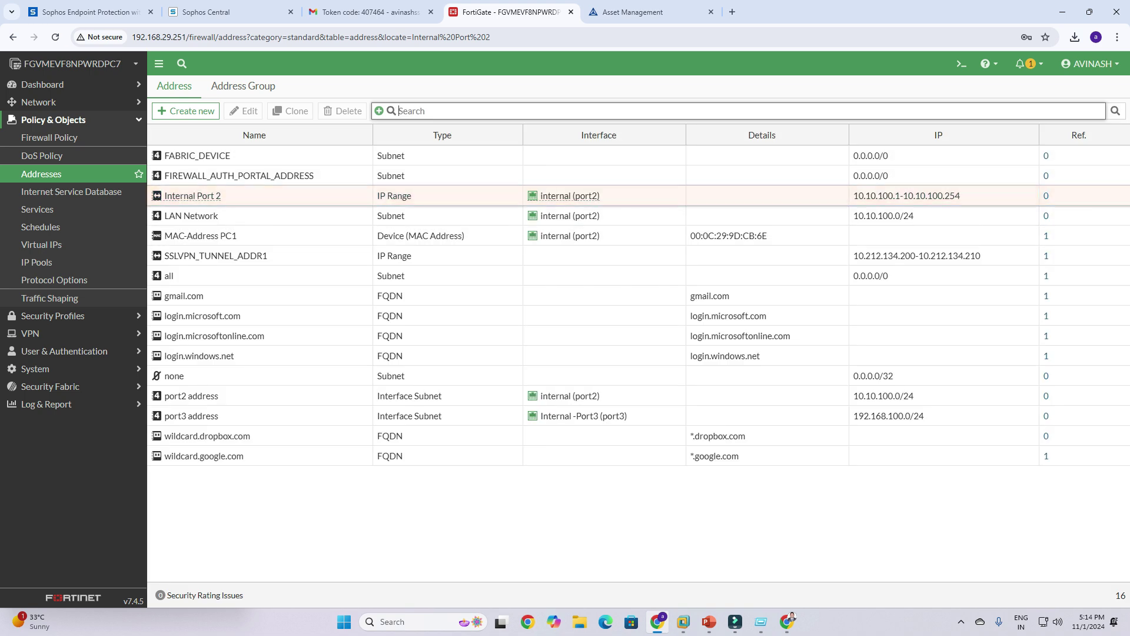
Step: Start another new firewall address object and name it "Internal Port3"
key("Return")
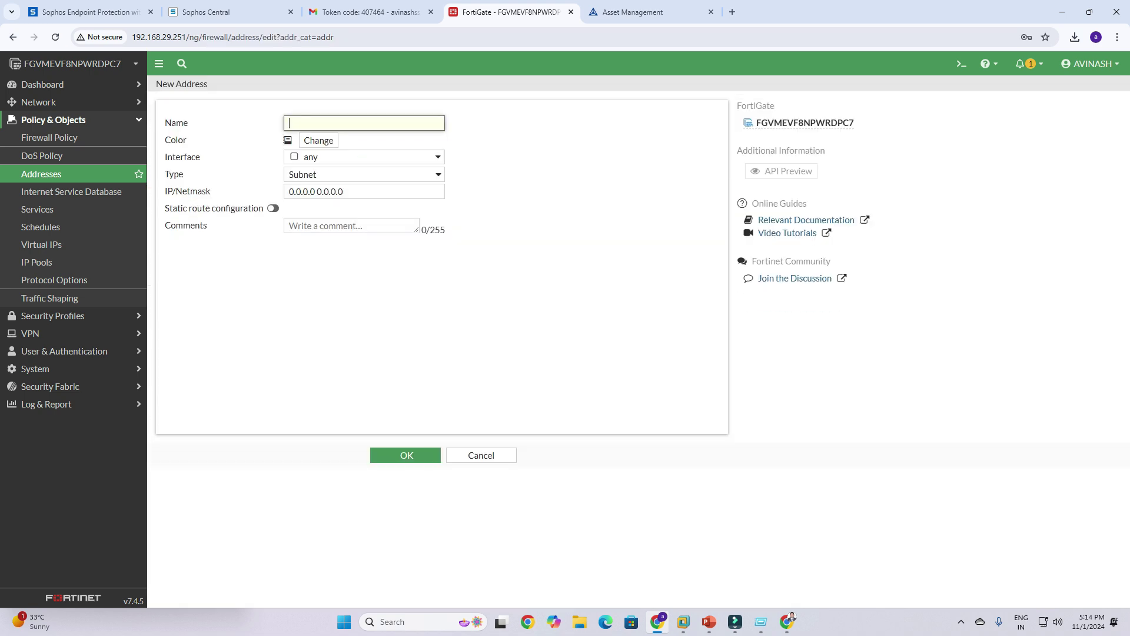
key("Caps_Lock")
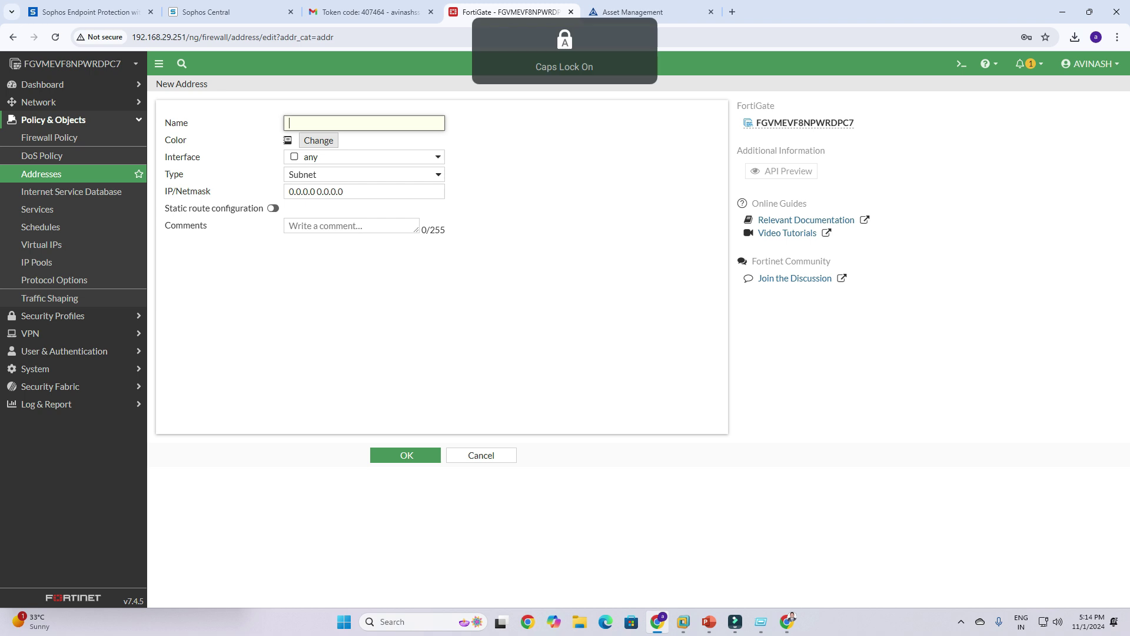
type("I")
key("Caps_Lock")
type("nte")
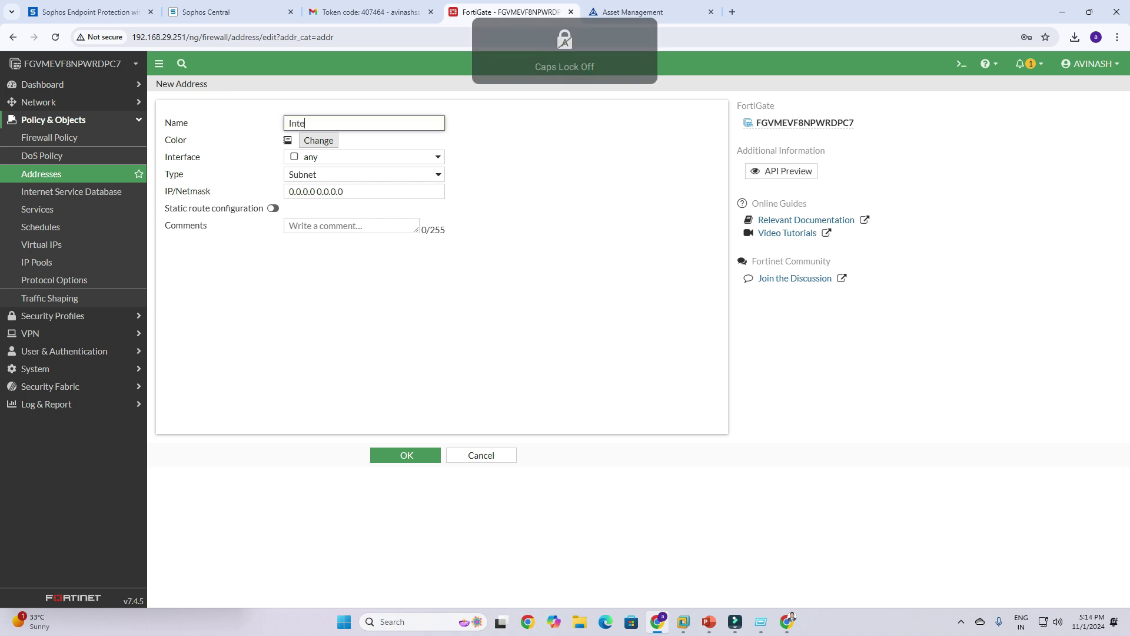
type("rnal")
key("Caps_Lock")
type("P")
key("Caps_Lock")
type("or")
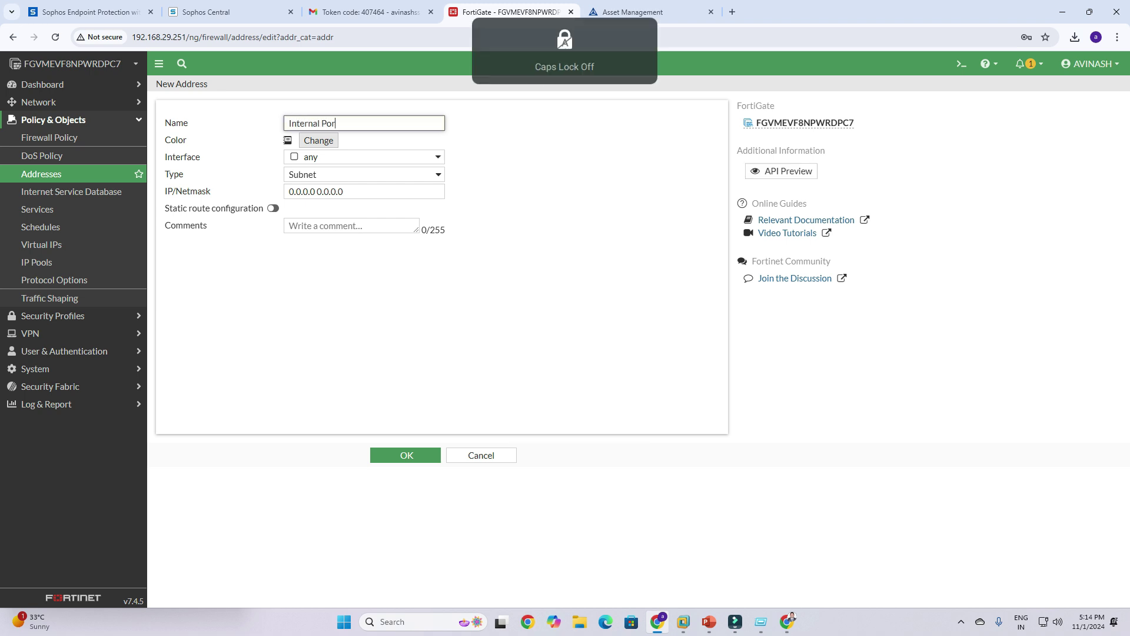
type("t3")
Step: Bind the new address to the Internal -Port3 (port3) interface and set its type to IP Range
left_click(363, 157)
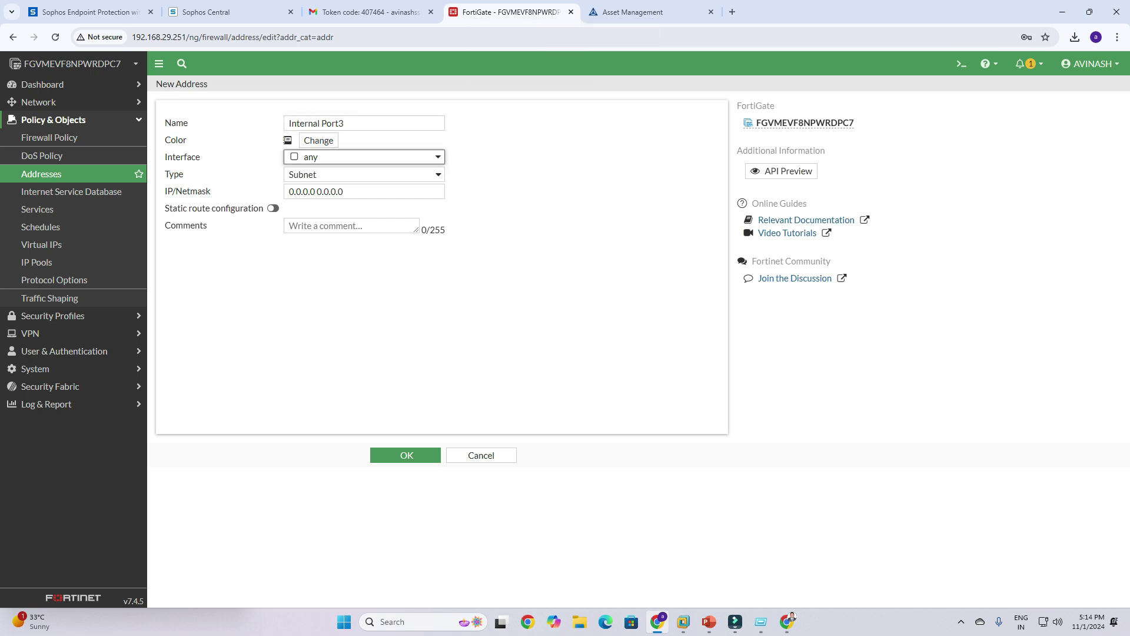
key("Down")
key("Down")
key("Down")
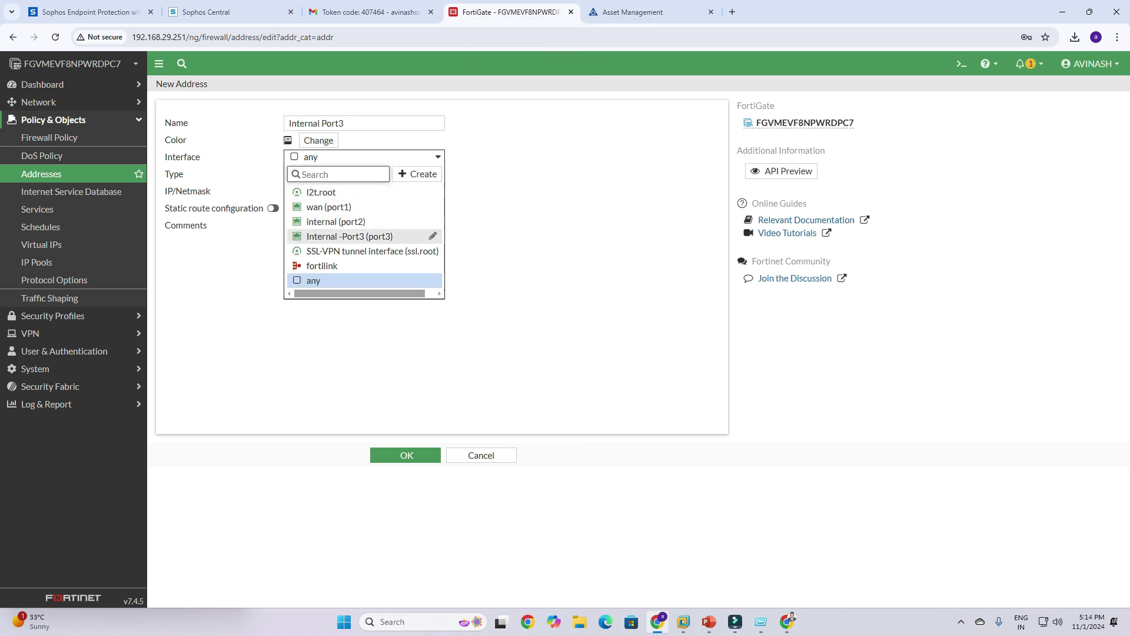
key("Return")
key("Tab")
key("Return")
key("Down")
key("Return")
Step: Set the IP range to 192.168.100.1-192.168.100.254 and save the Internal Port3 address object
key("Tab")
type("10.")
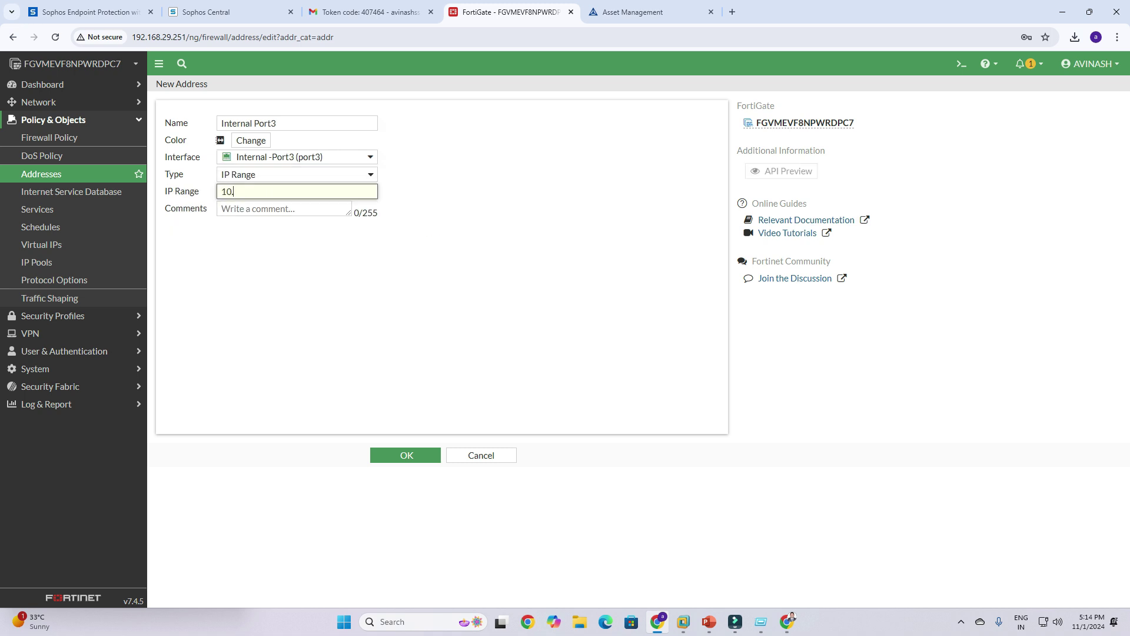
key("BackSpace")
key("BackSpace")
type("192.168.100.1-192.168.10")
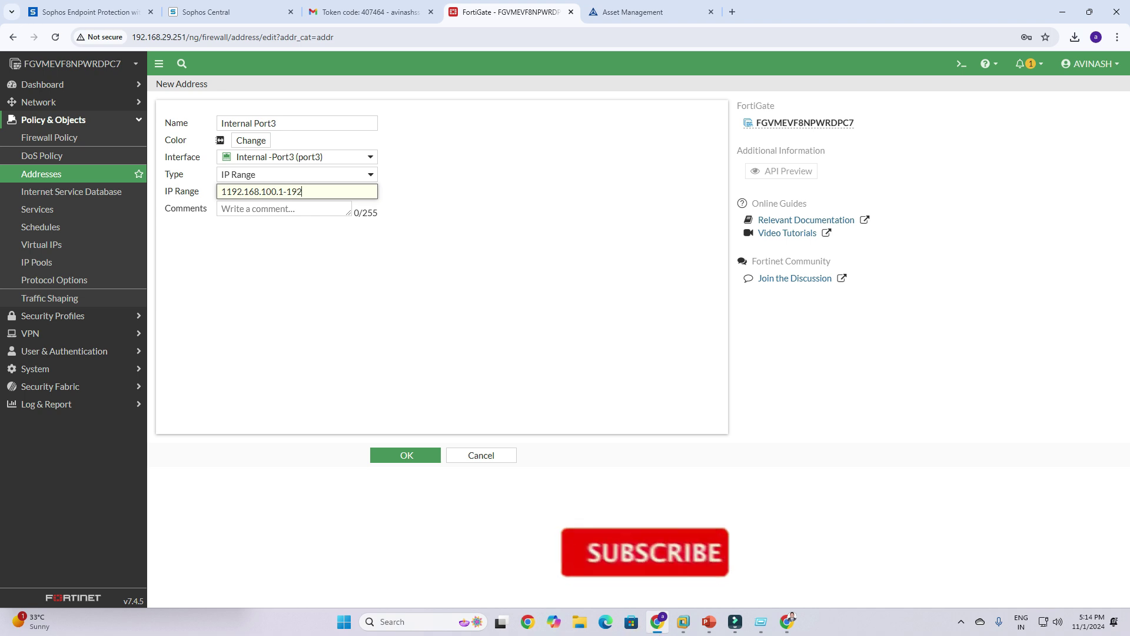
type("0.254")
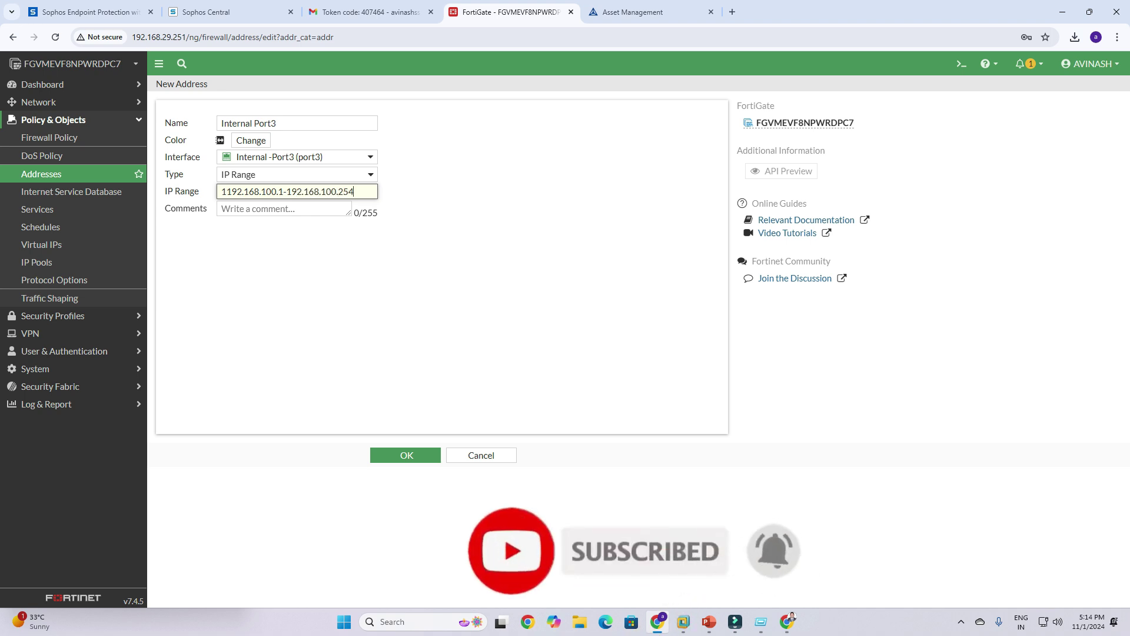
left_click(405, 455)
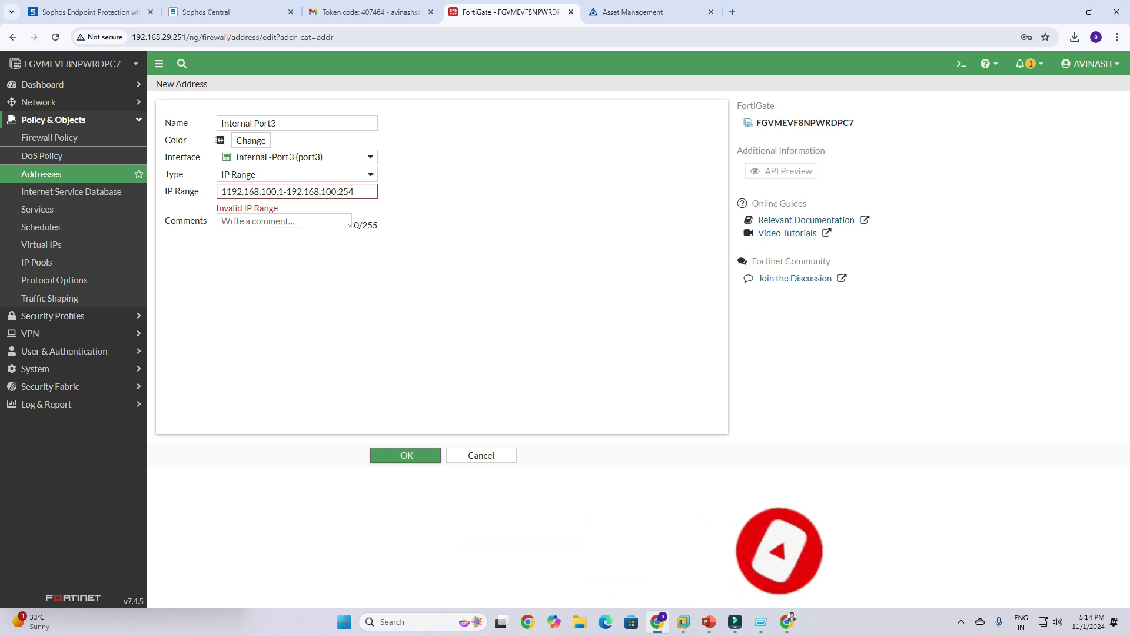
left_click(229, 192)
key("BackSpace")
key("Return")
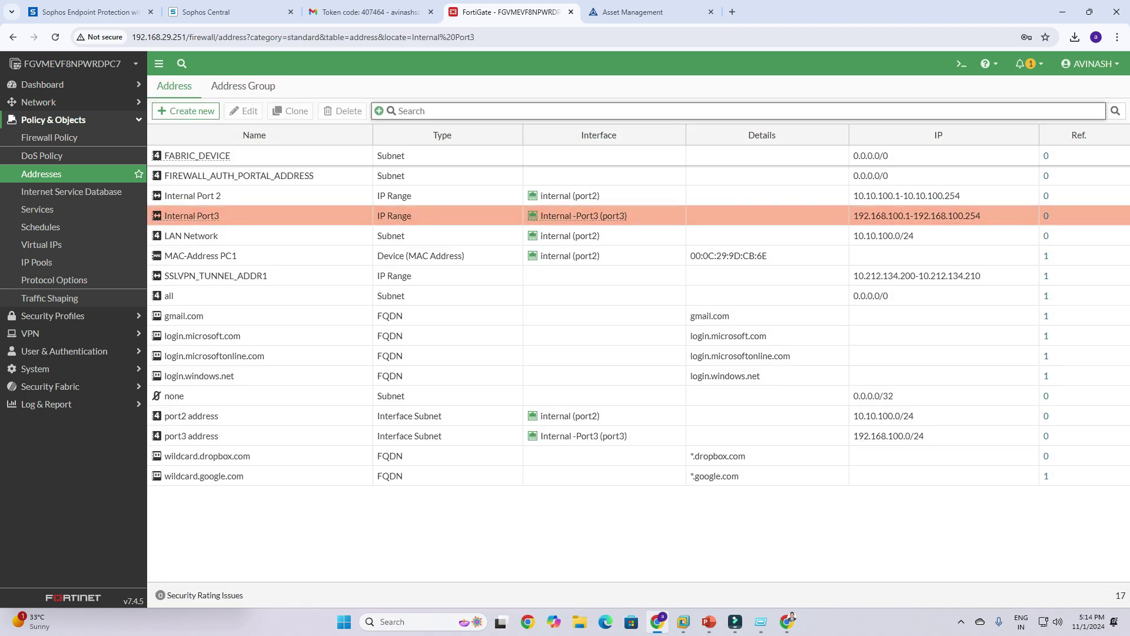
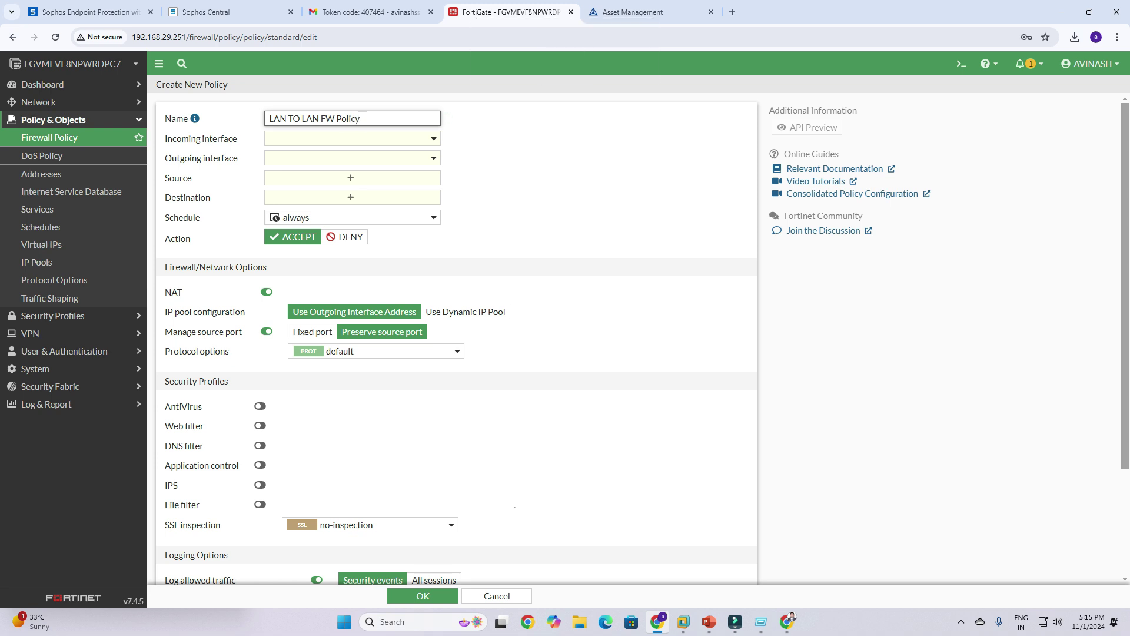
Step: Set the LAN TO LAN FW Policy's incoming interface to internal (port2) and its outgoing interface to Internal -Port3 (port3)
left_click(352, 138)
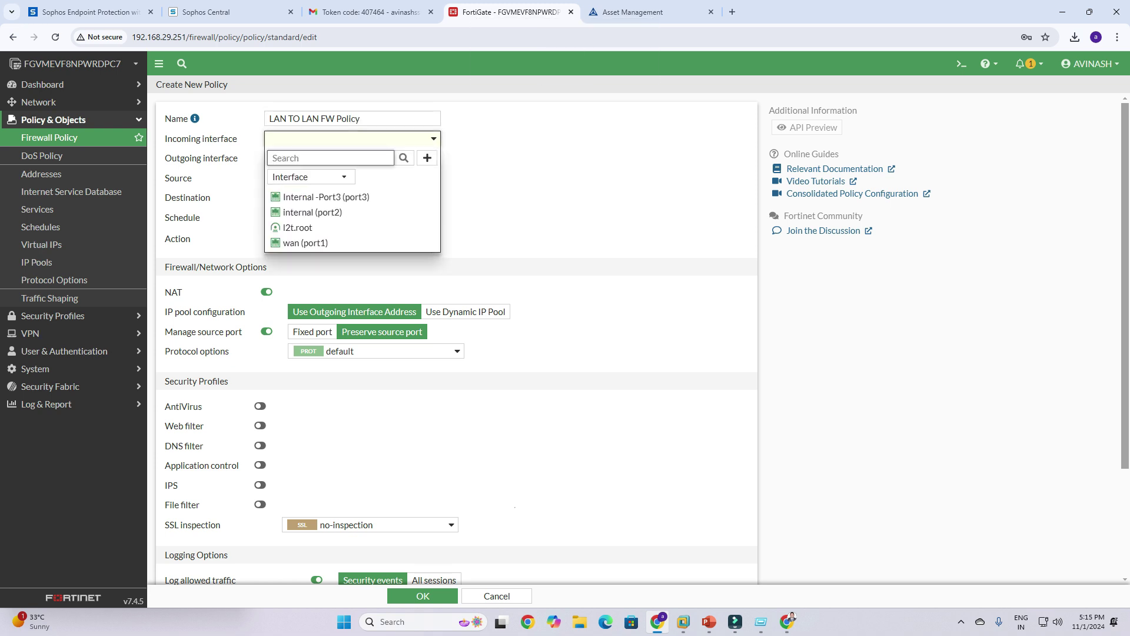
key("Down")
key("Down")
key("Return")
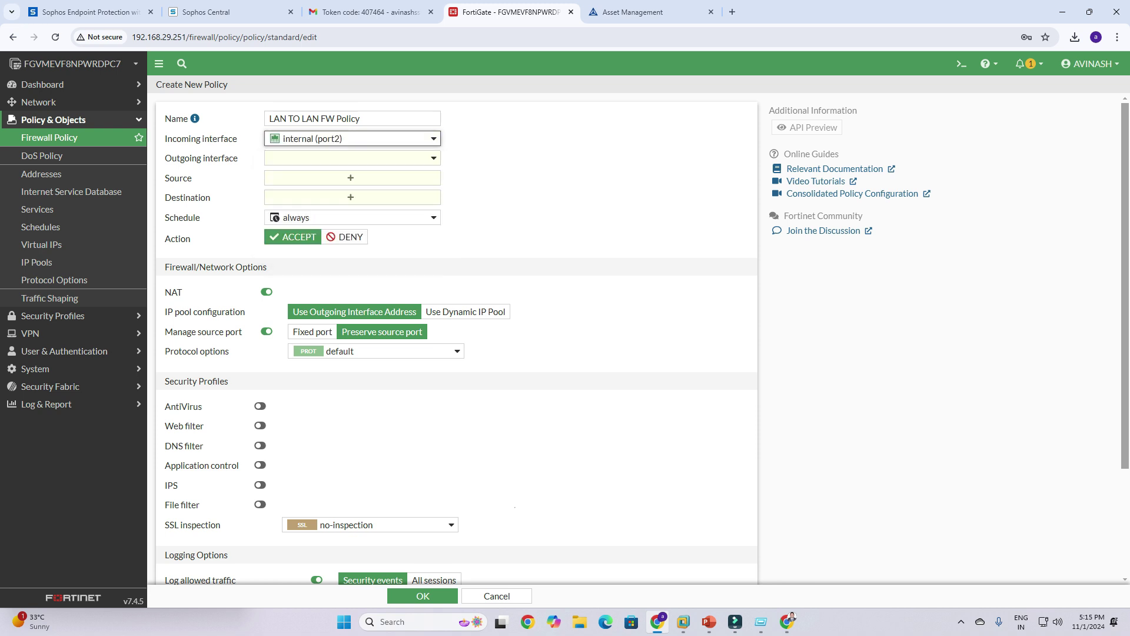
left_click(352, 158)
left_click(352, 216)
key("Return")
Step: Add the Internal Port 2 address object as the policy's source
key("Tab")
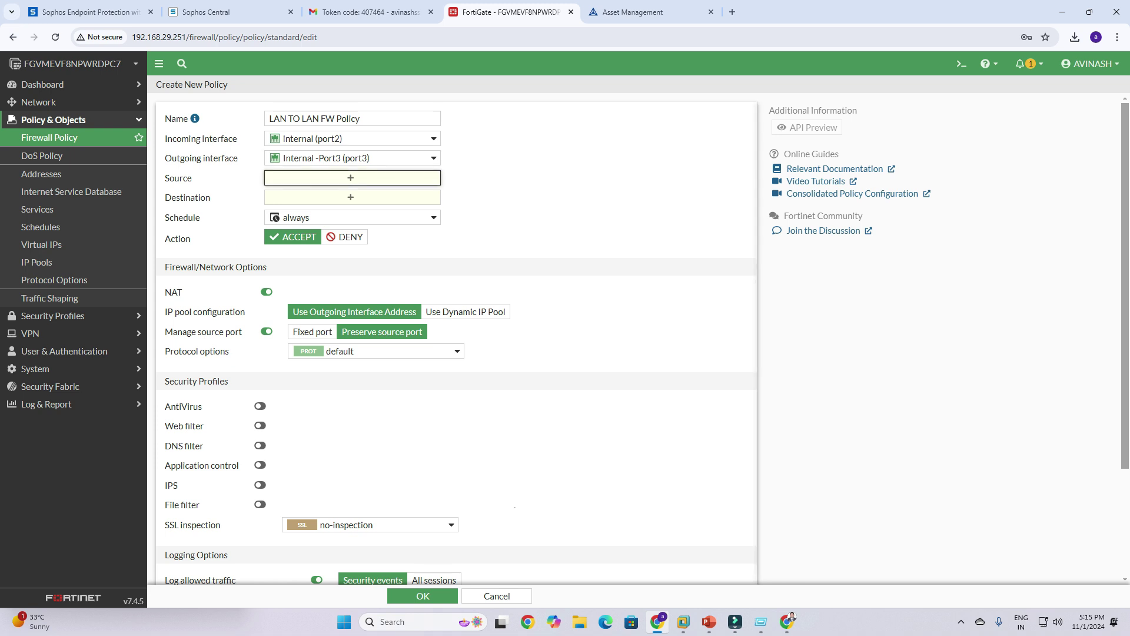
key("Return")
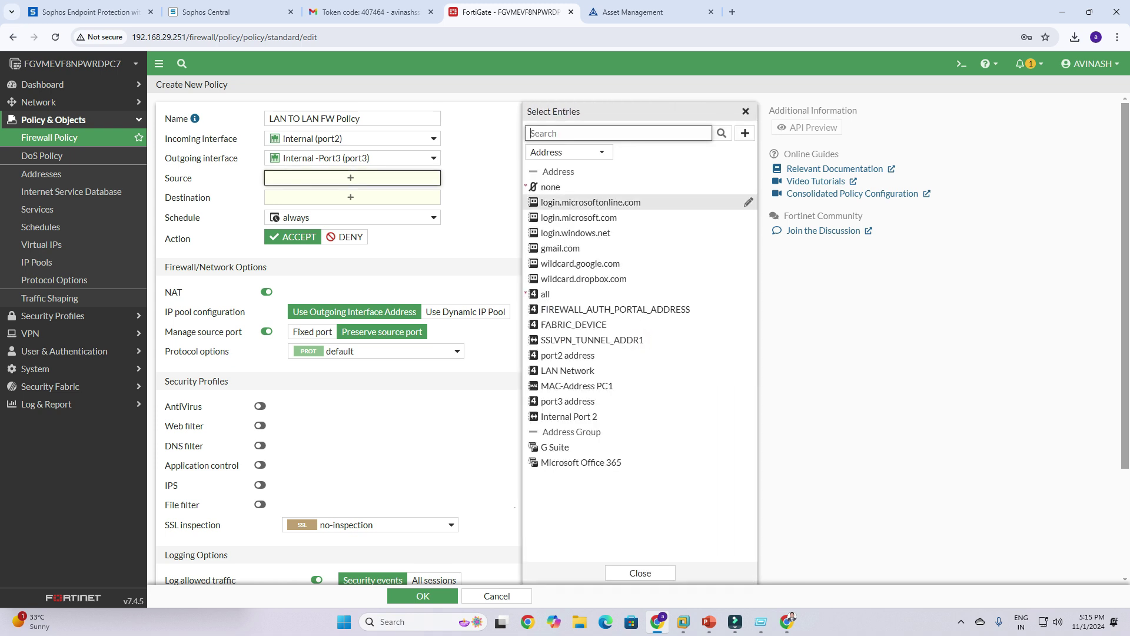
mouse_move(548, 202)
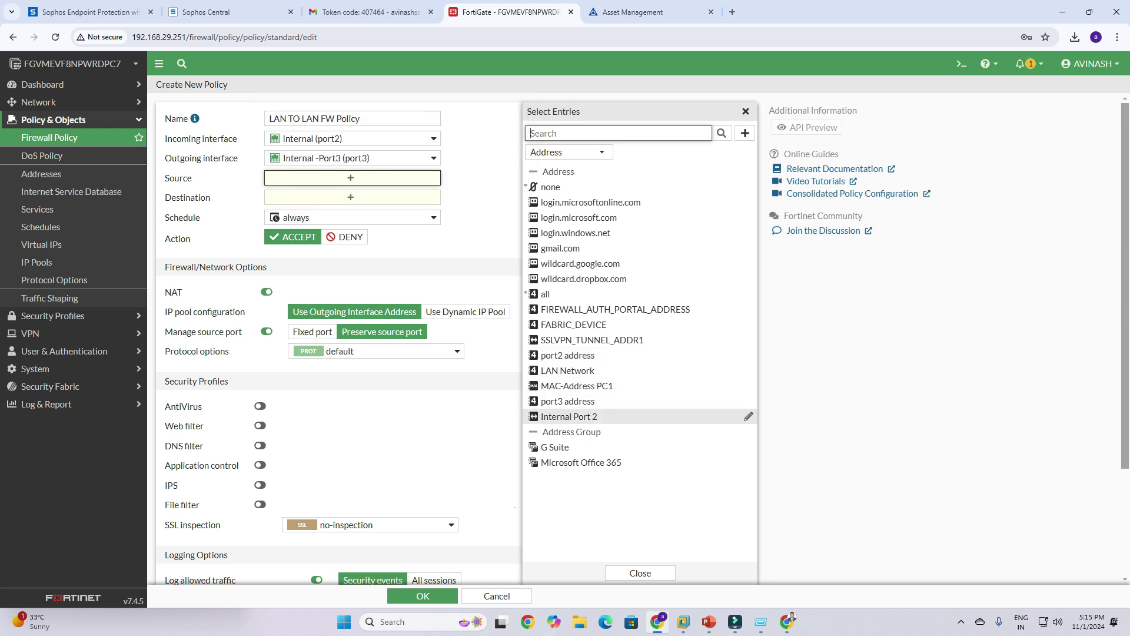
mouse_move(565, 416)
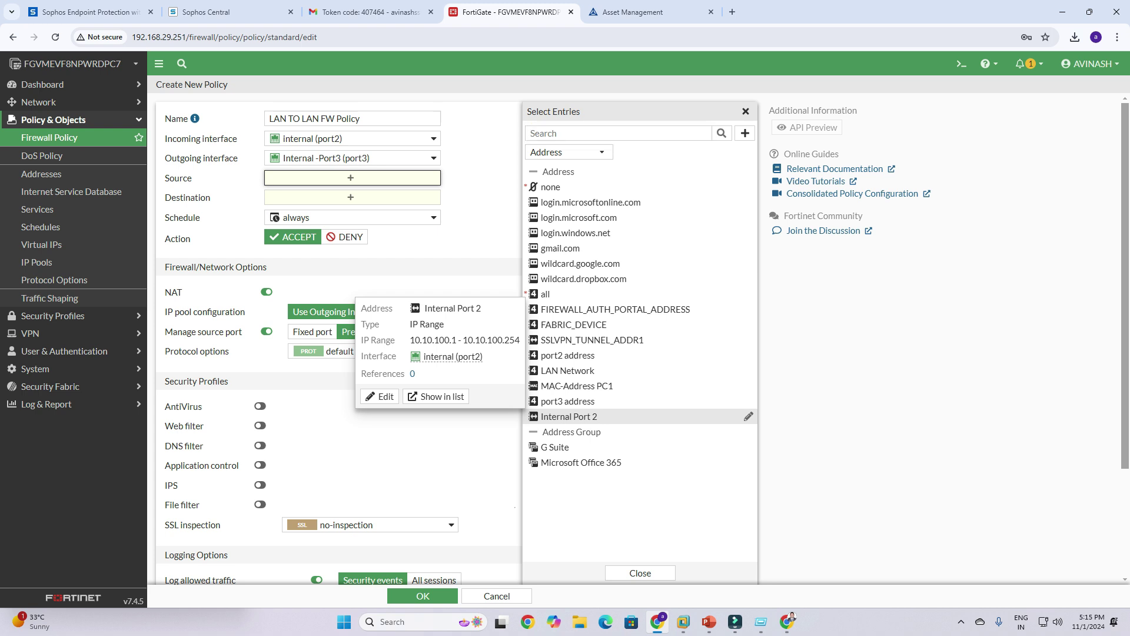
left_click(569, 416)
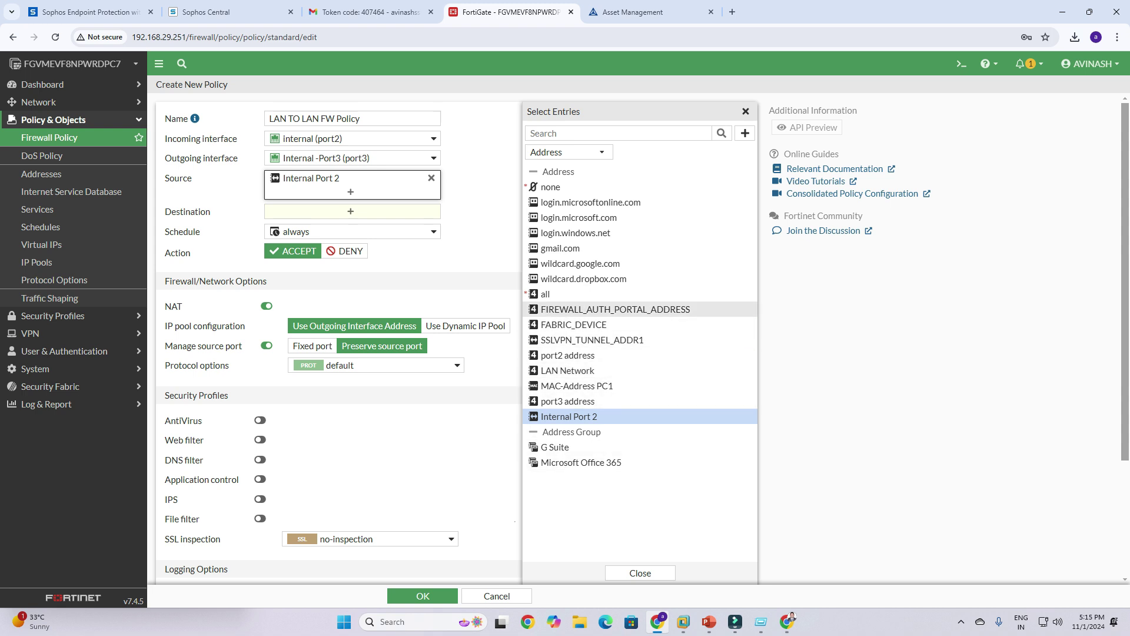
key("Escape")
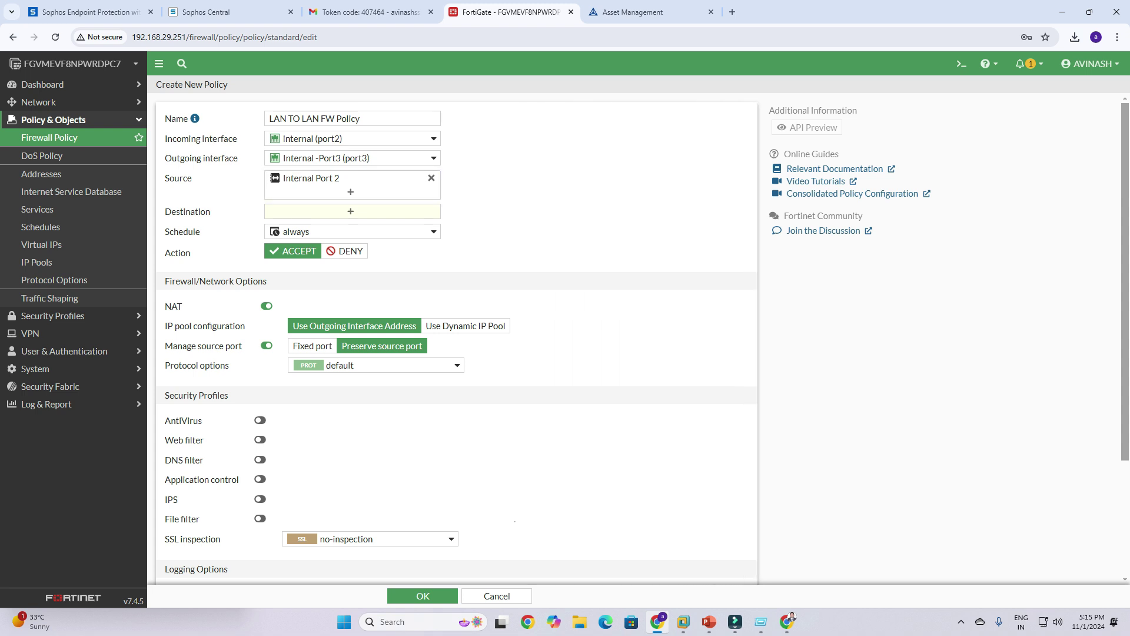
Step: Keep the policy's schedule at always and its action at ACCEPT, and disable NAT
left_click(352, 231)
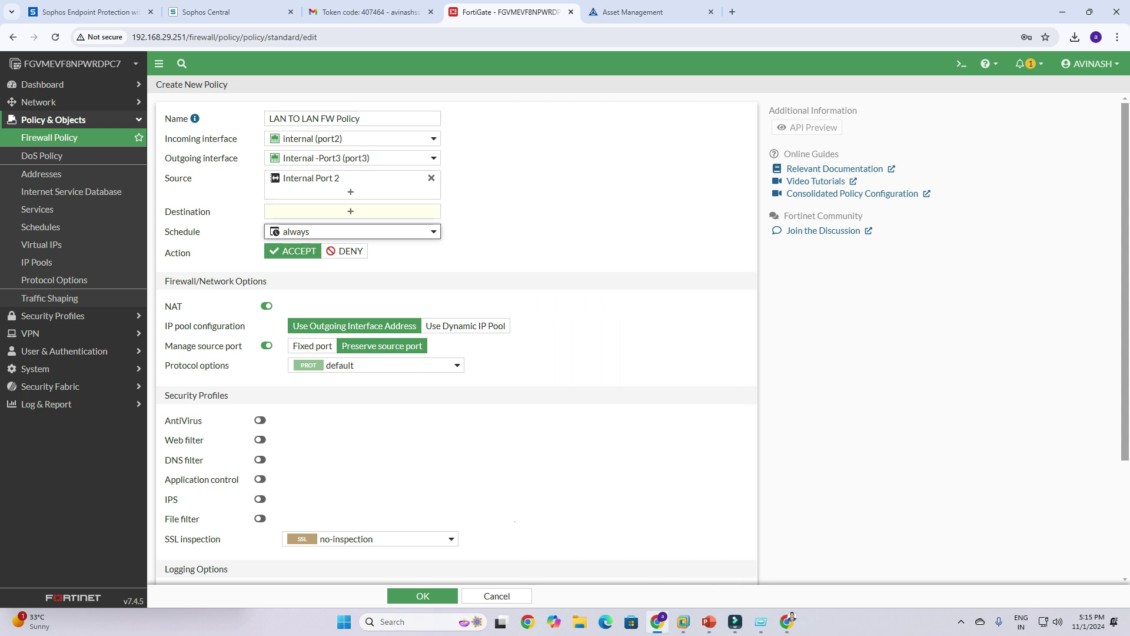
left_click(352, 304)
left_click(292, 251)
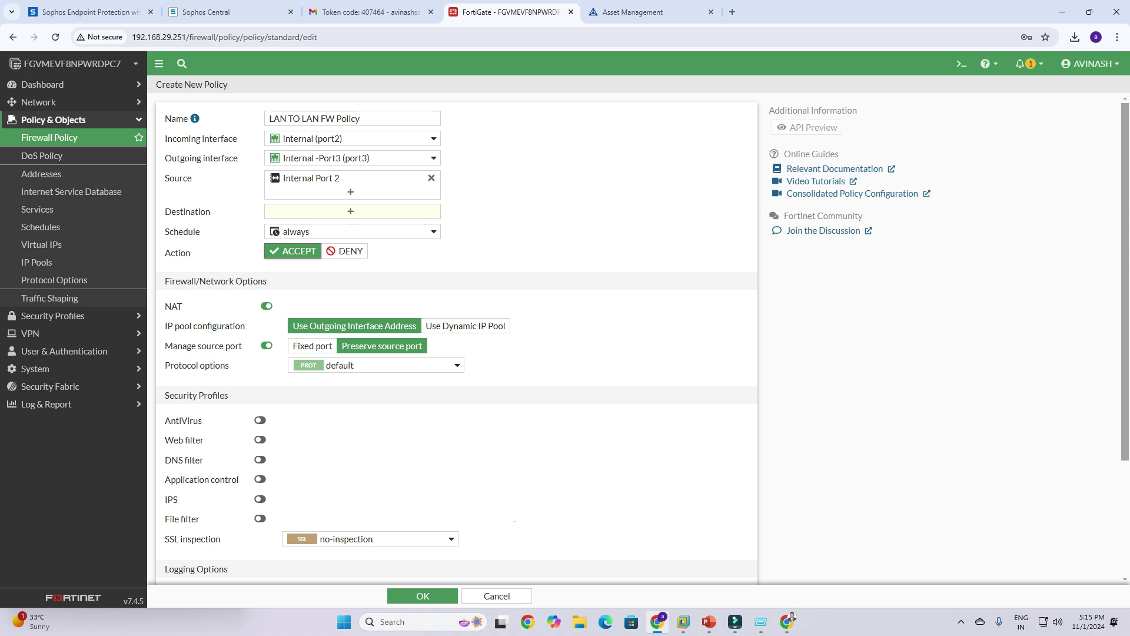
key("Tab")
key("space")
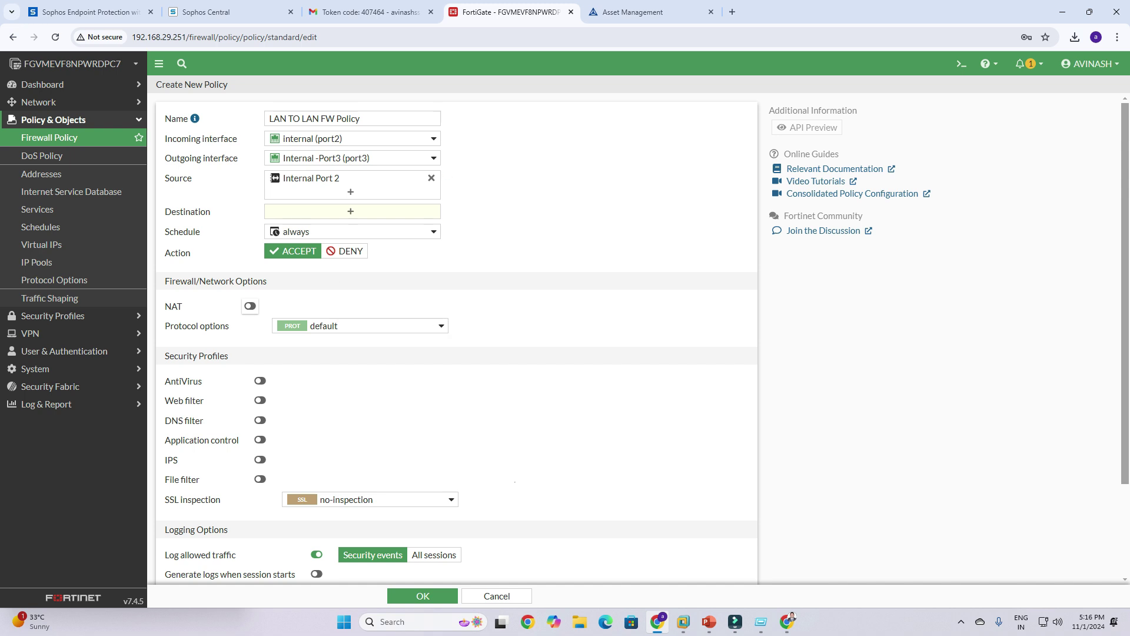
Step: Set the logging of allowed traffic to All sessions and try to save the policy
scroll(456, 338, "down", 2)
left_click(433, 437)
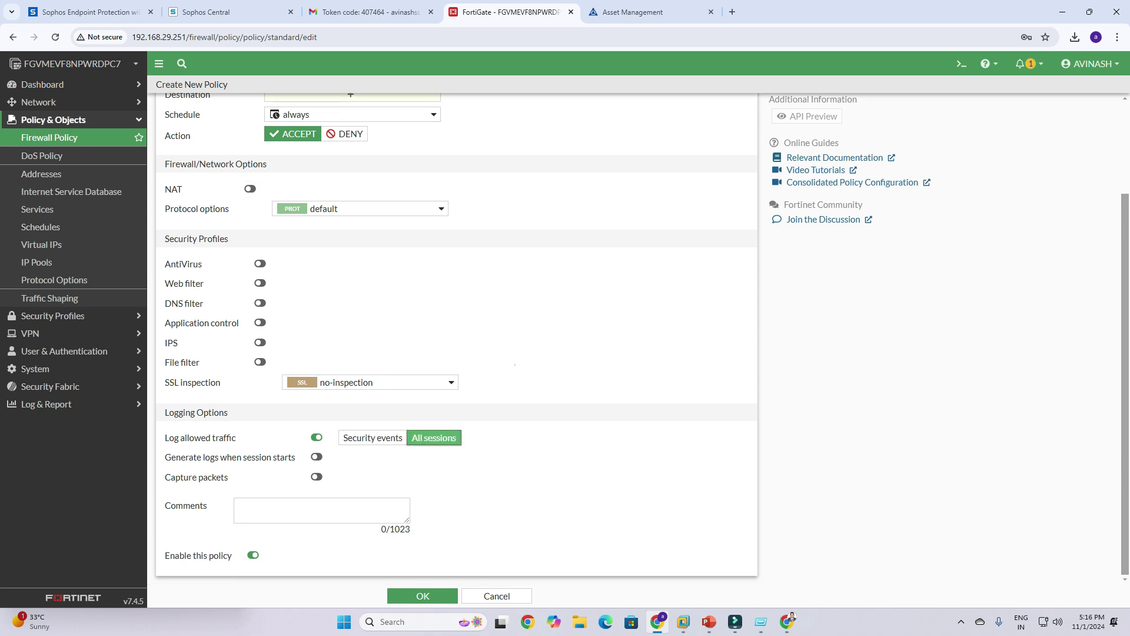
left_click(423, 596)
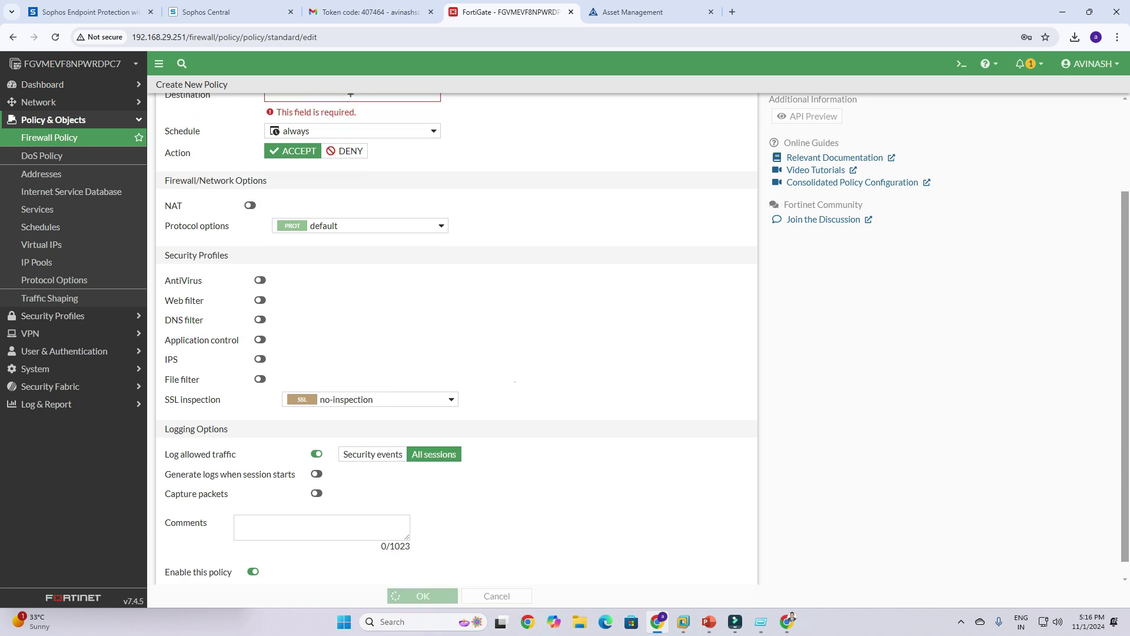
Step: Set the policy's destination to the Internal Port3 address object
left_click(351, 211)
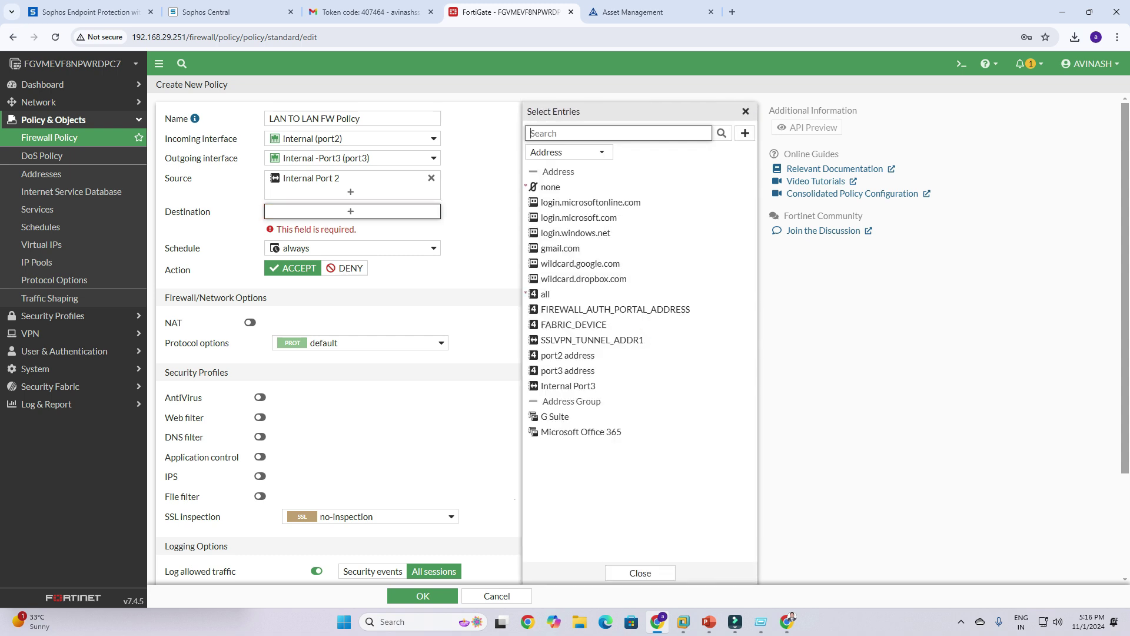
left_click(550, 187)
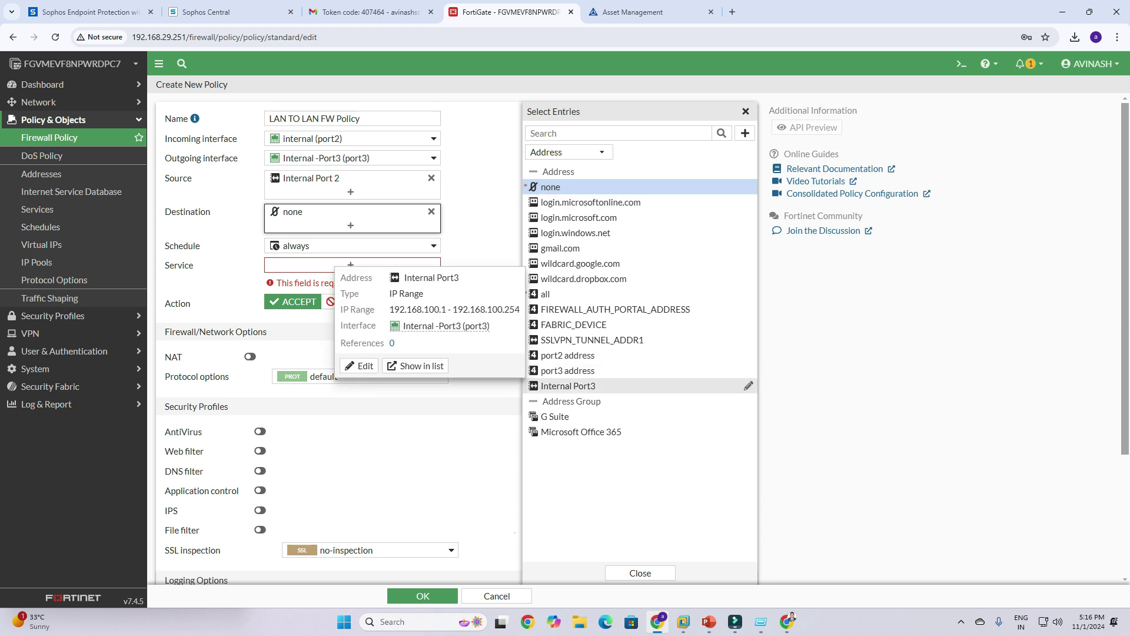
left_click(568, 385)
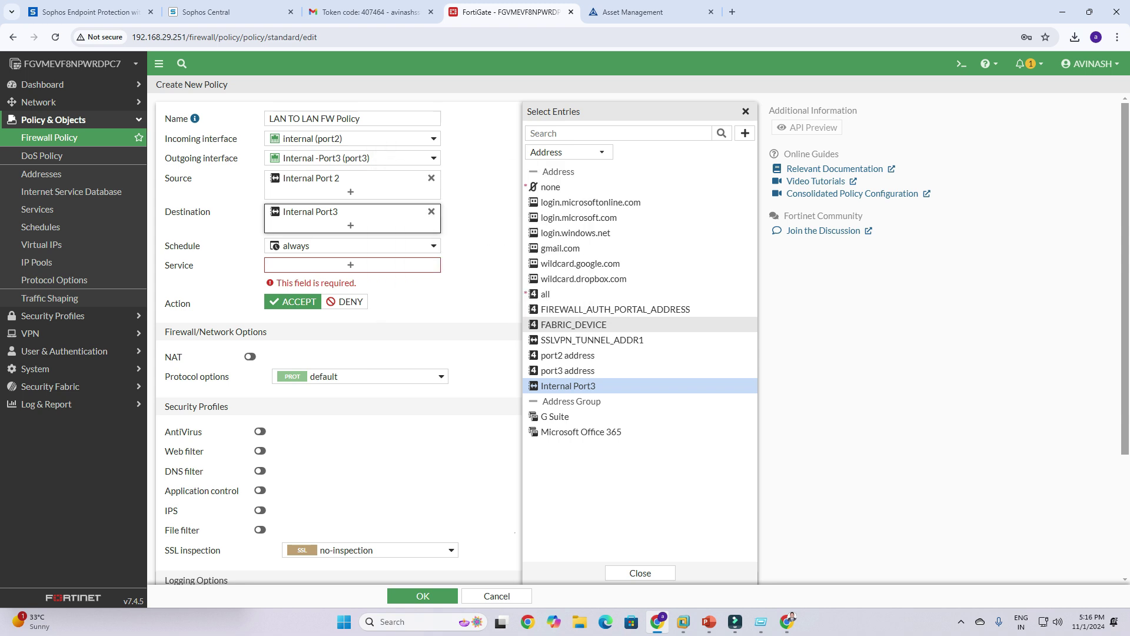
Step: Set the service of LAN TO LAN FW Policy to ALL and save the policy
left_click(352, 265)
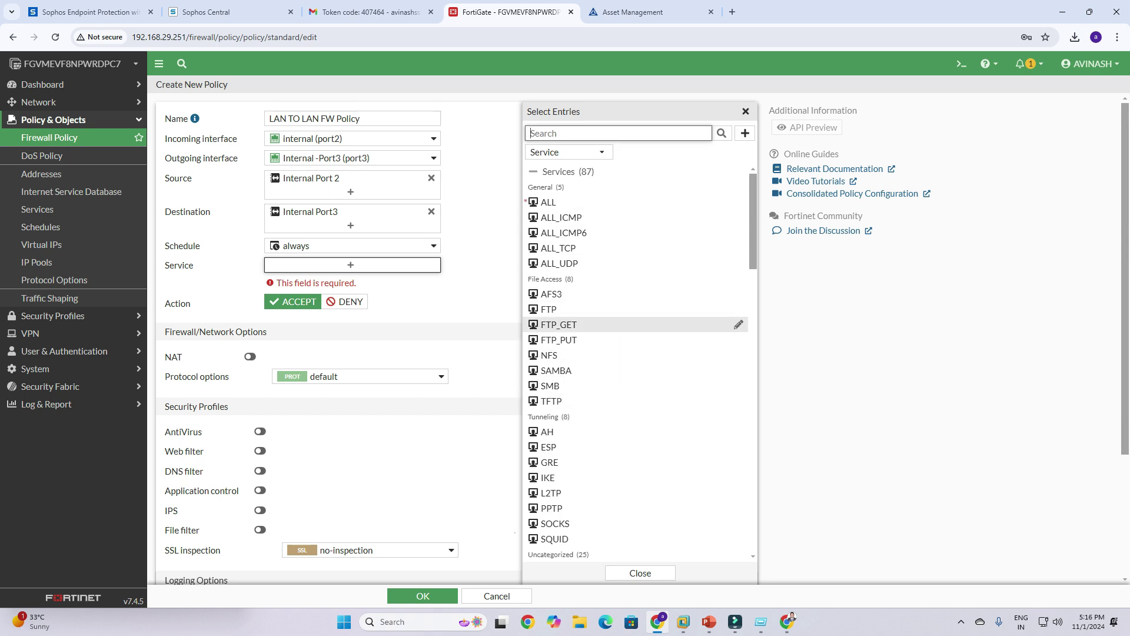
scroll(636, 435, "down", 3)
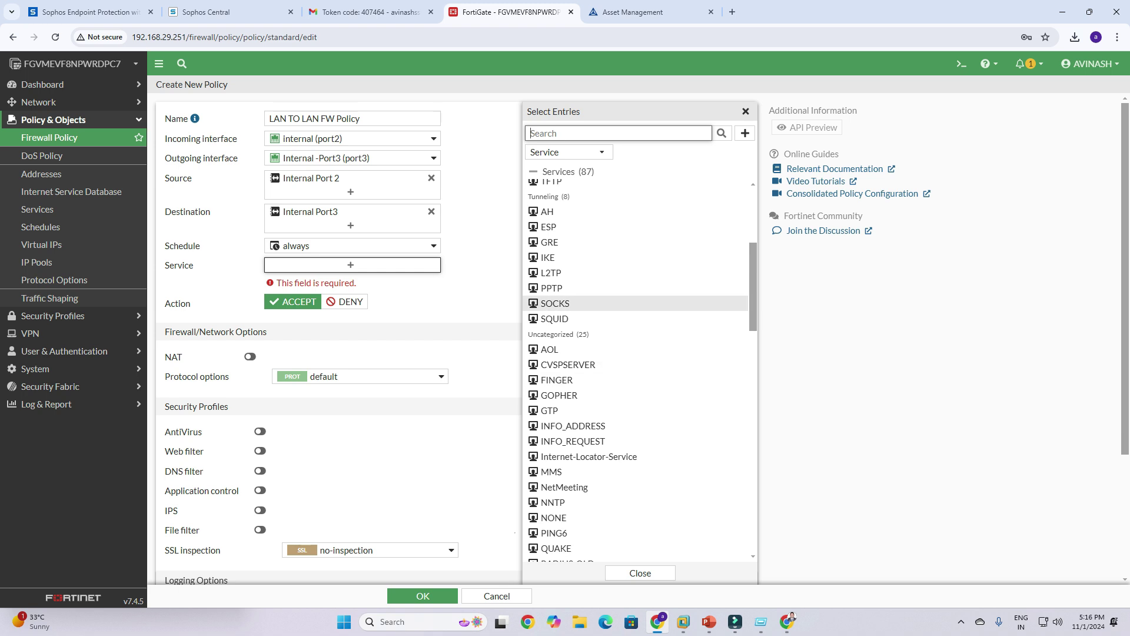
scroll(636, 217, "up", 3)
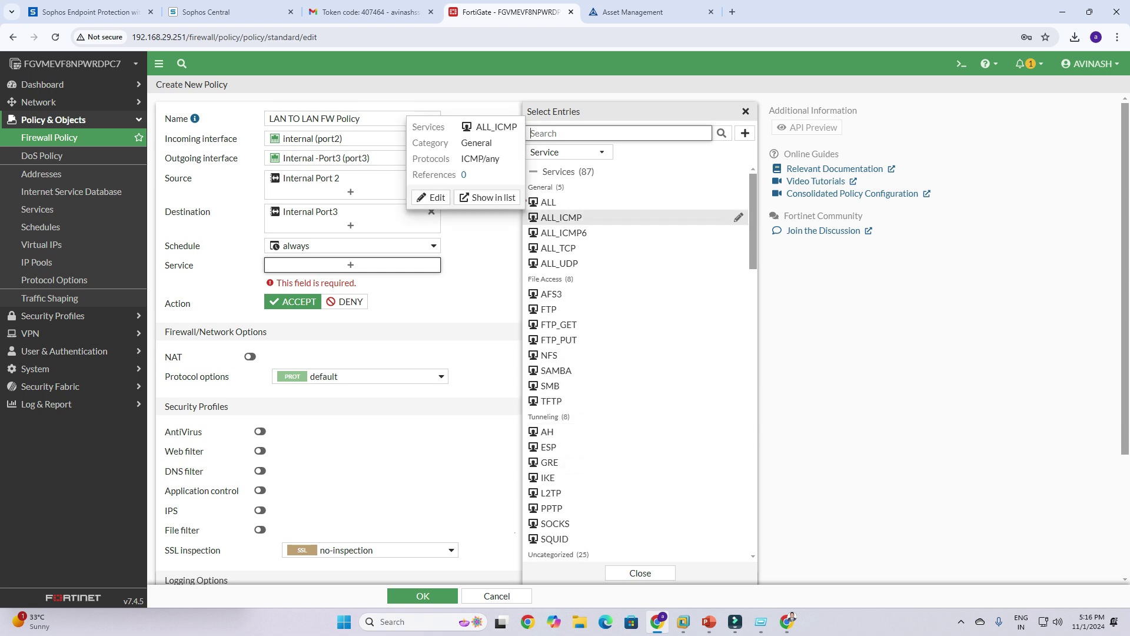
left_click(551, 203)
left_click(483, 236)
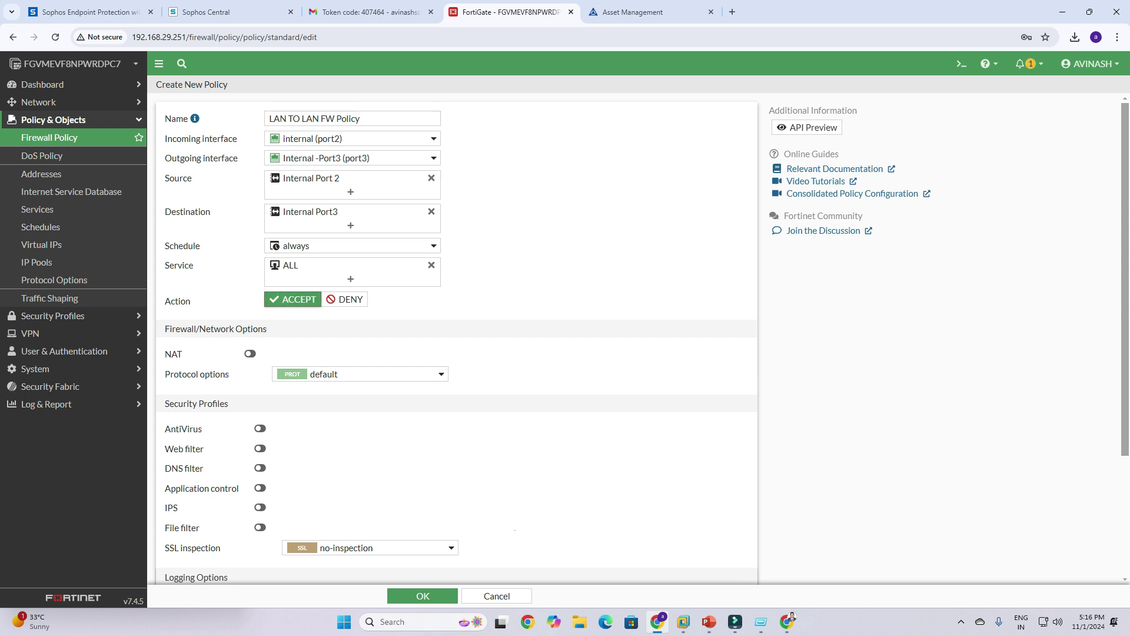
scroll(456, 339, "down", 3)
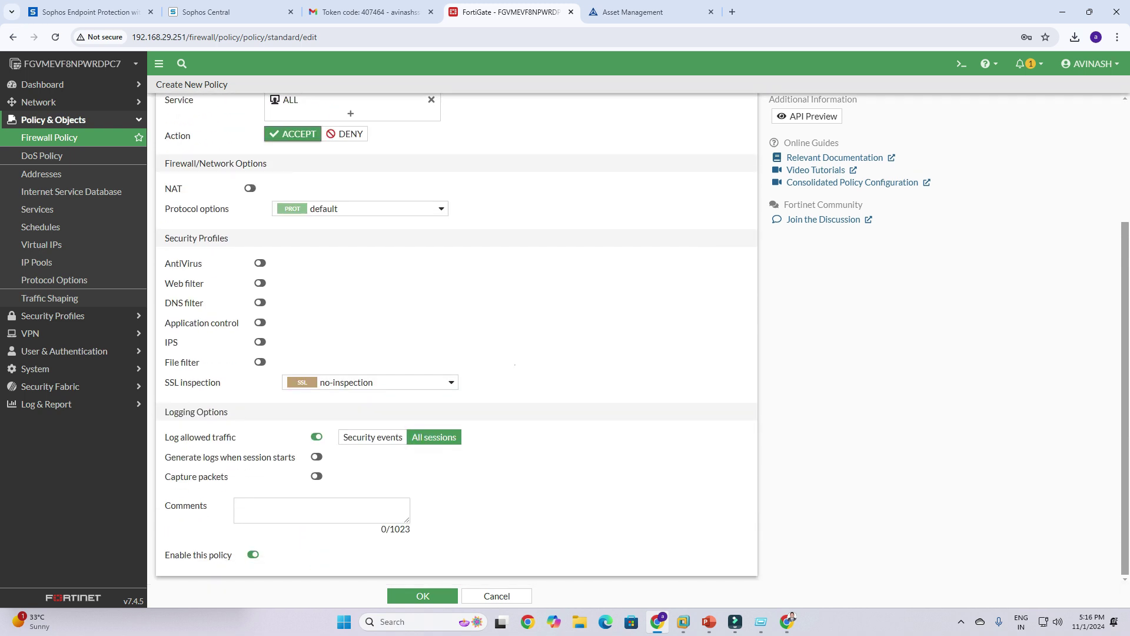
left_click(422, 596)
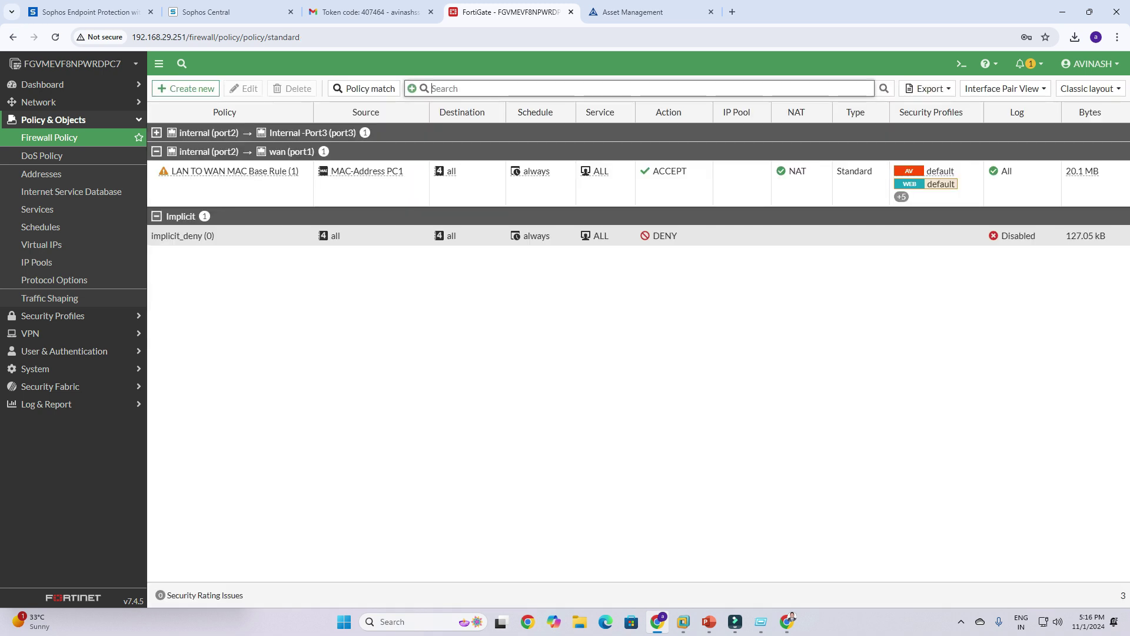
Step: Expand the port2-to-port3 policy group and inspect the new policy's source and destination
left_click(156, 132)
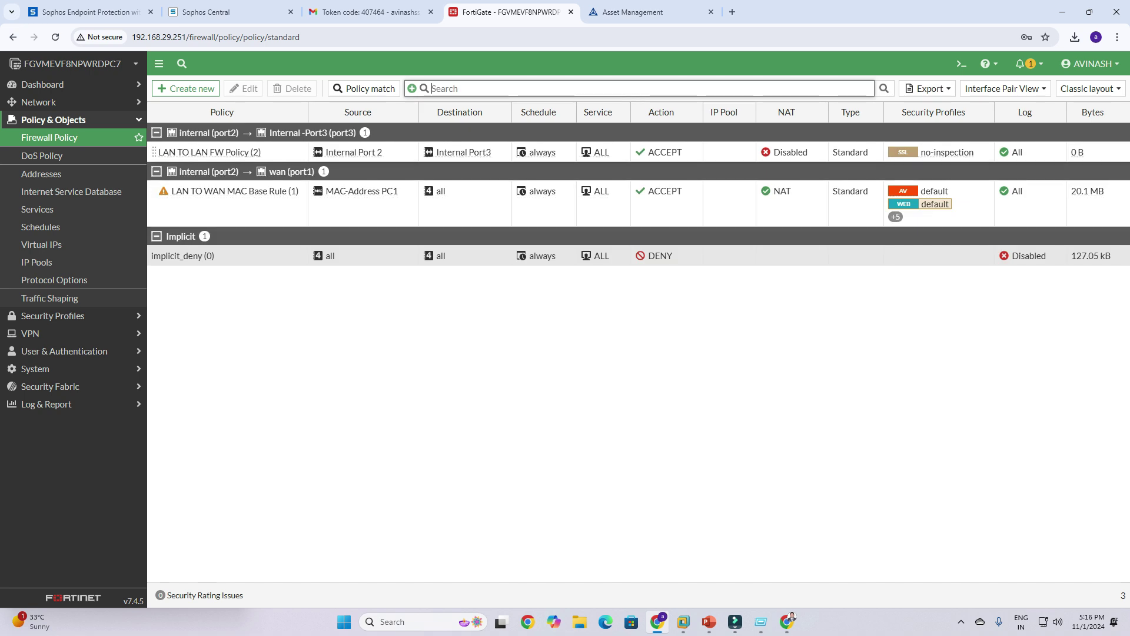
mouse_move(354, 152)
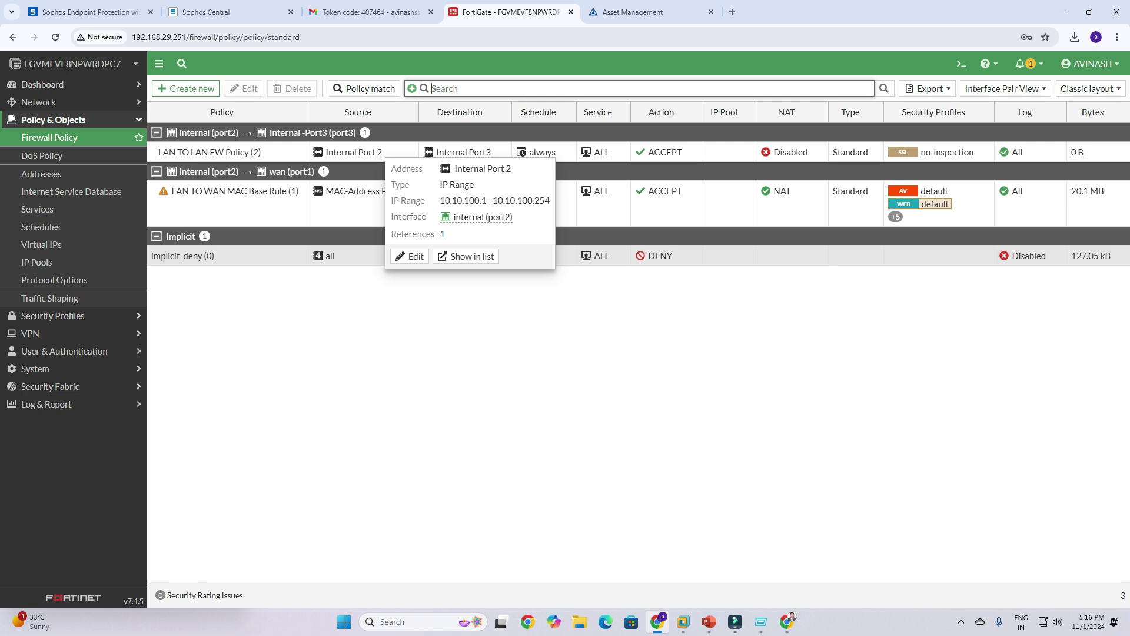
mouse_move(463, 152)
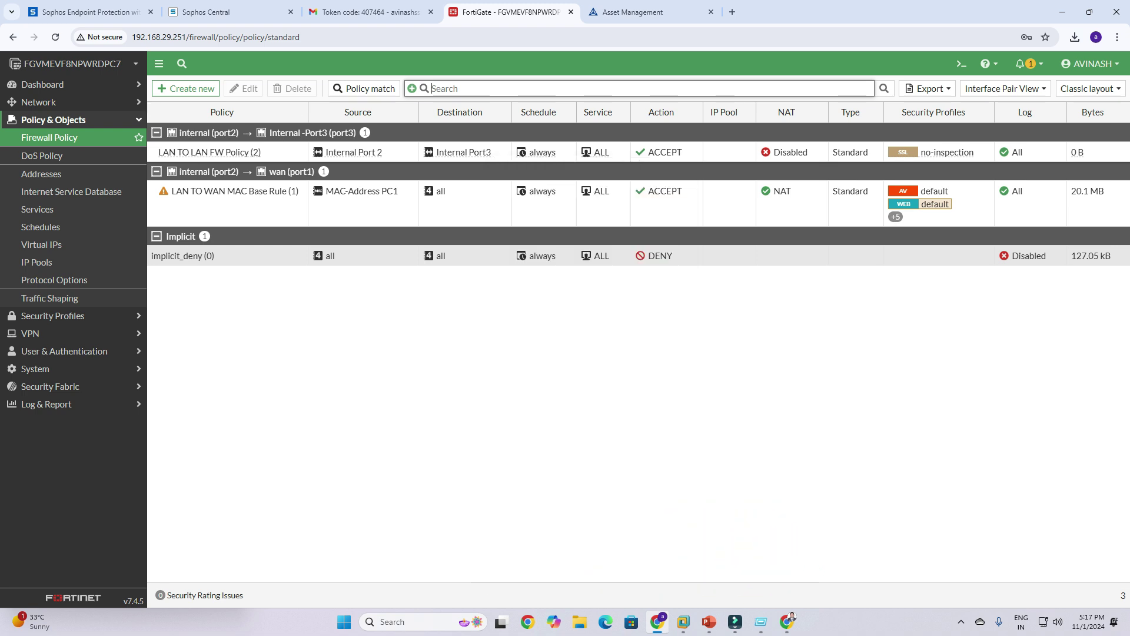
Step: Start a second firewall policy and name it LAN TO LAN Policy -2
left_click(186, 88)
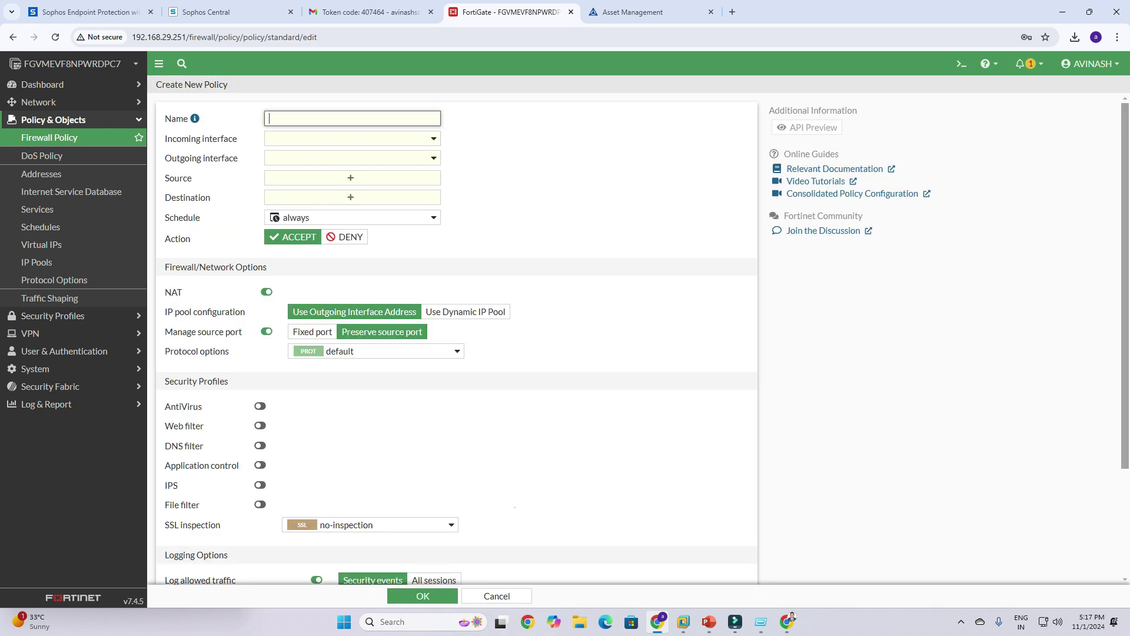
key("Caps_Lock")
type("LAN TO LAN P")
key("Caps_Lock")
type("o")
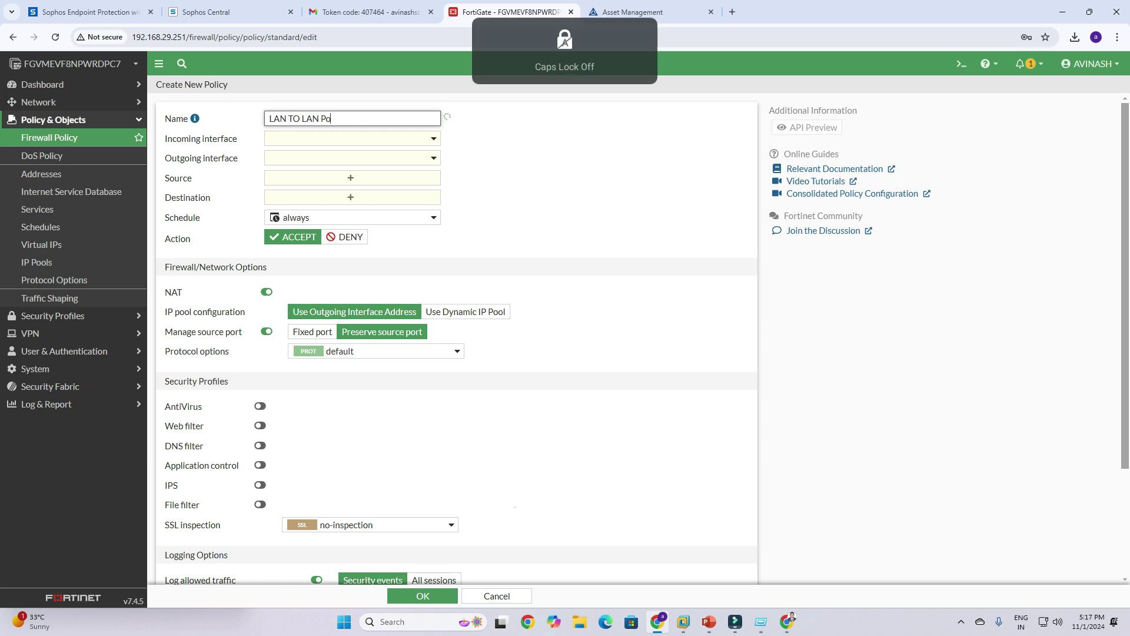
type("licy")
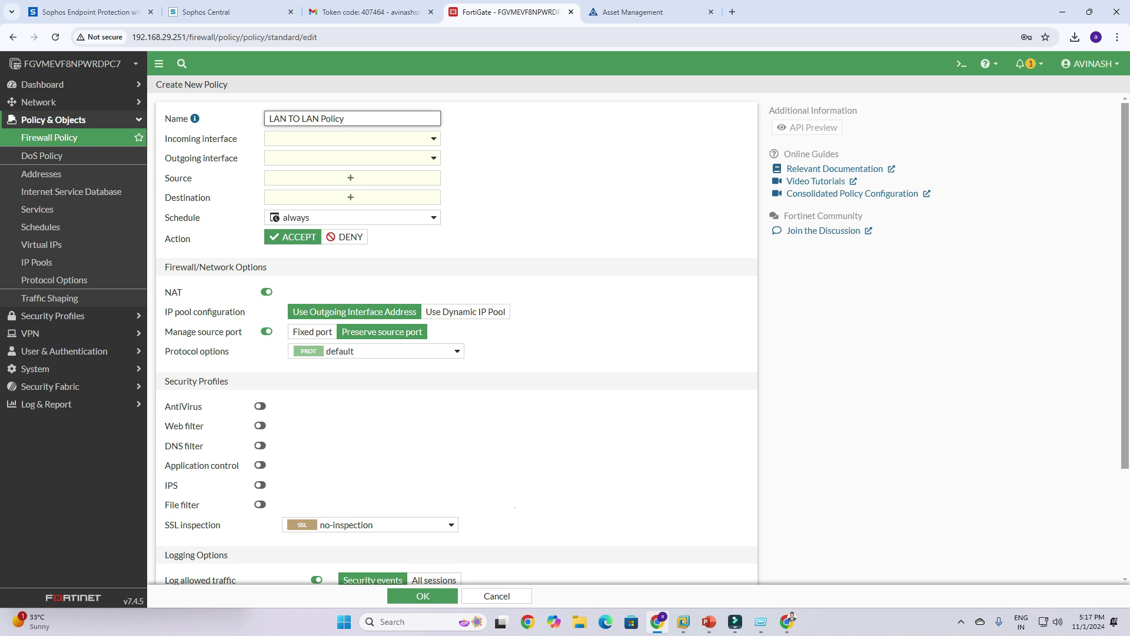
type(" -2")
Step: Set the policy's incoming interface to Internal -Port3 (port3) and its outgoing interface to internal (port2)
left_click(352, 138)
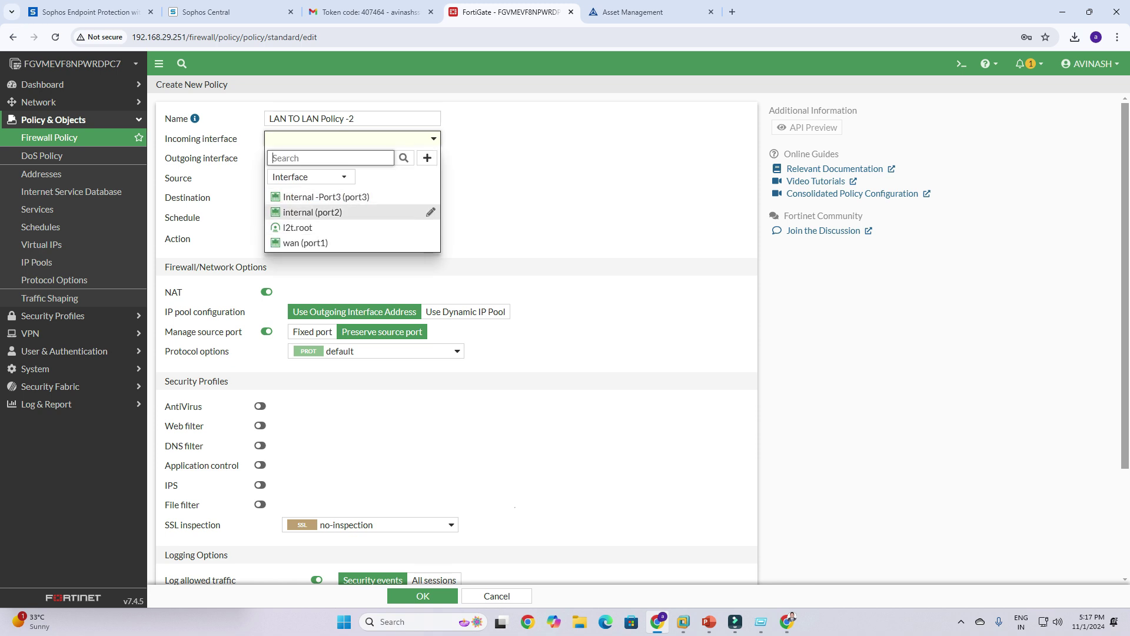
left_click(326, 197)
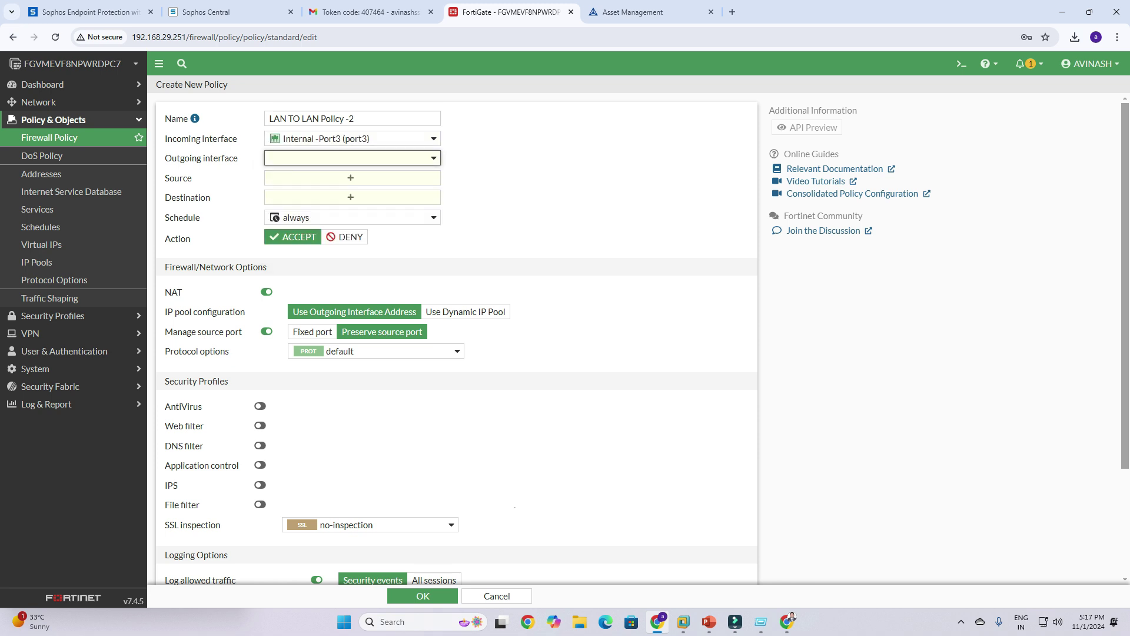
left_click(352, 157)
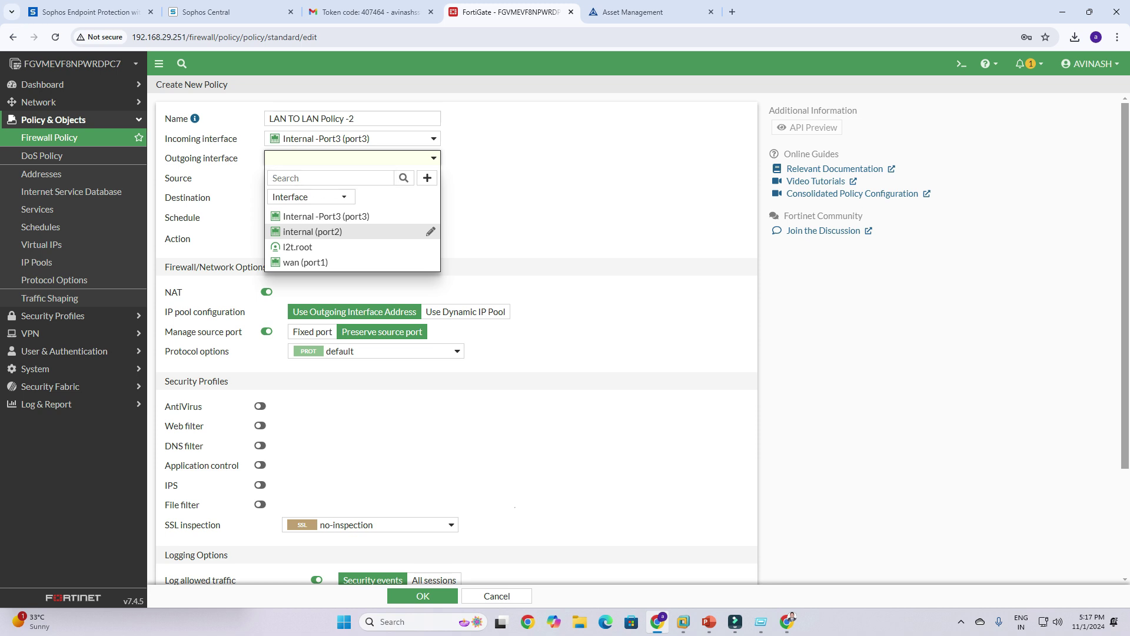
left_click(312, 231)
Step: Set the policy's source to the Internal Port3 address object and its destination to Internal Port 2
left_click(352, 177)
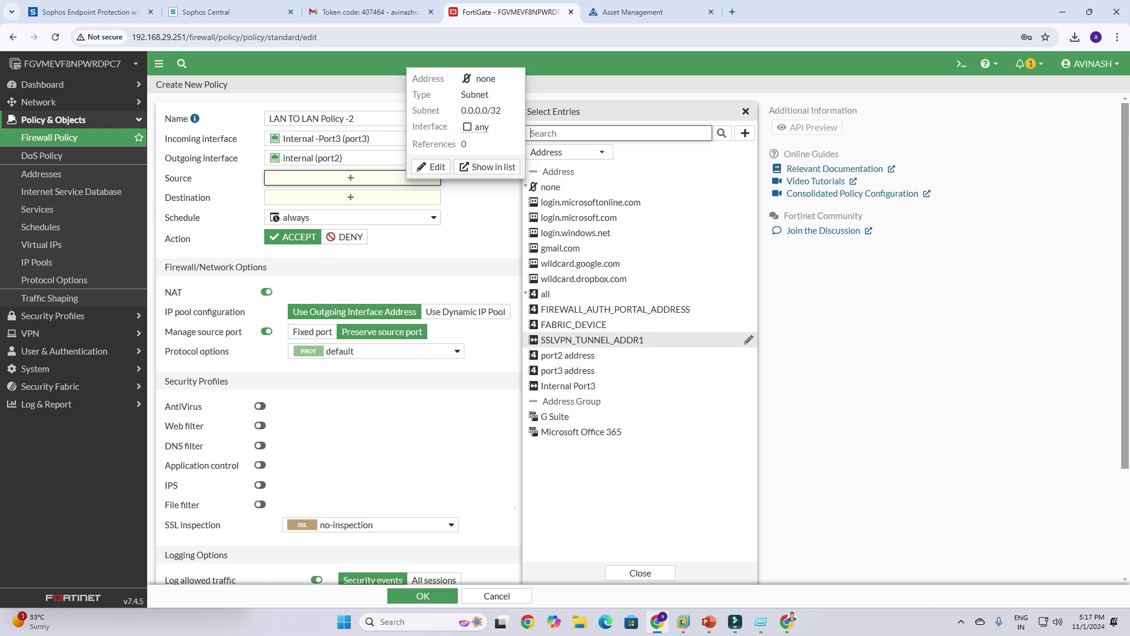
left_click(568, 385)
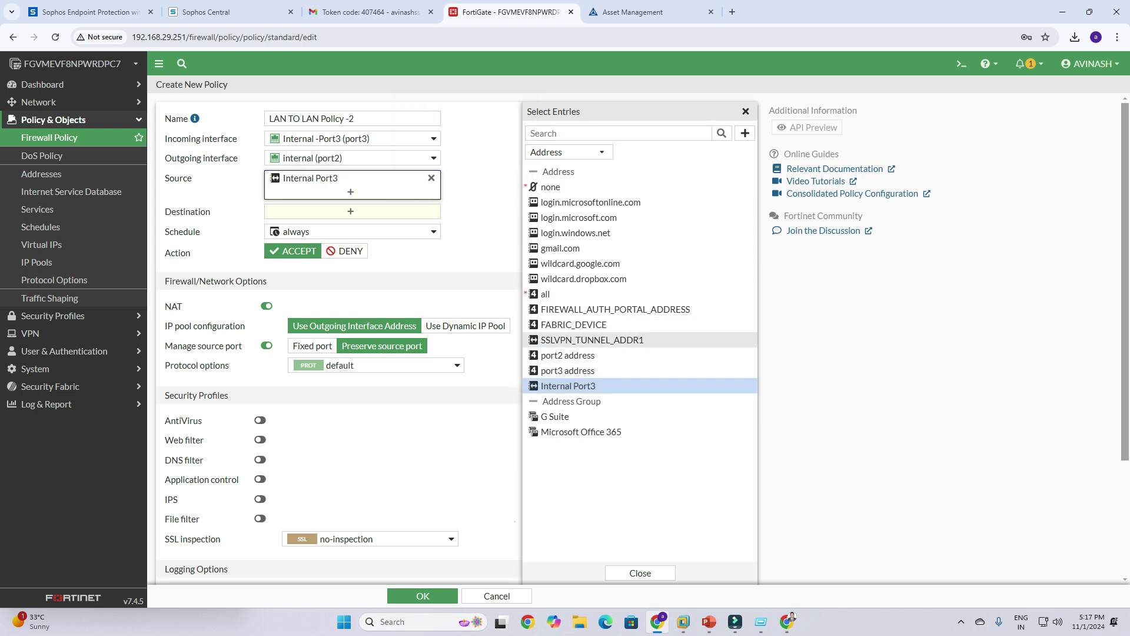
left_click(352, 212)
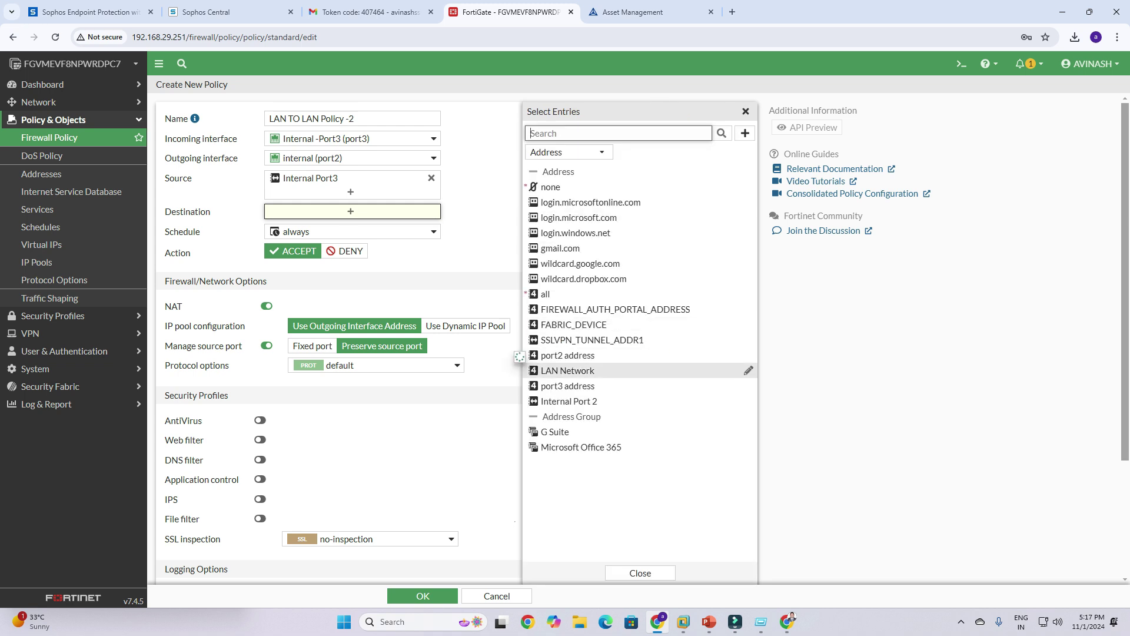
mouse_move(521, 368)
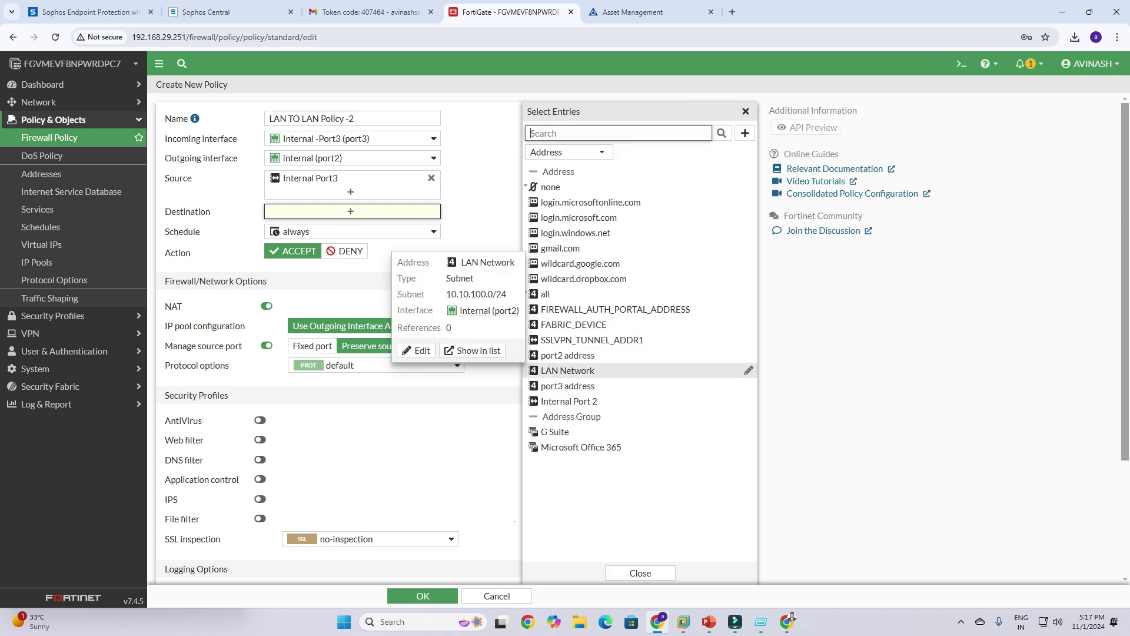
left_click(568, 401)
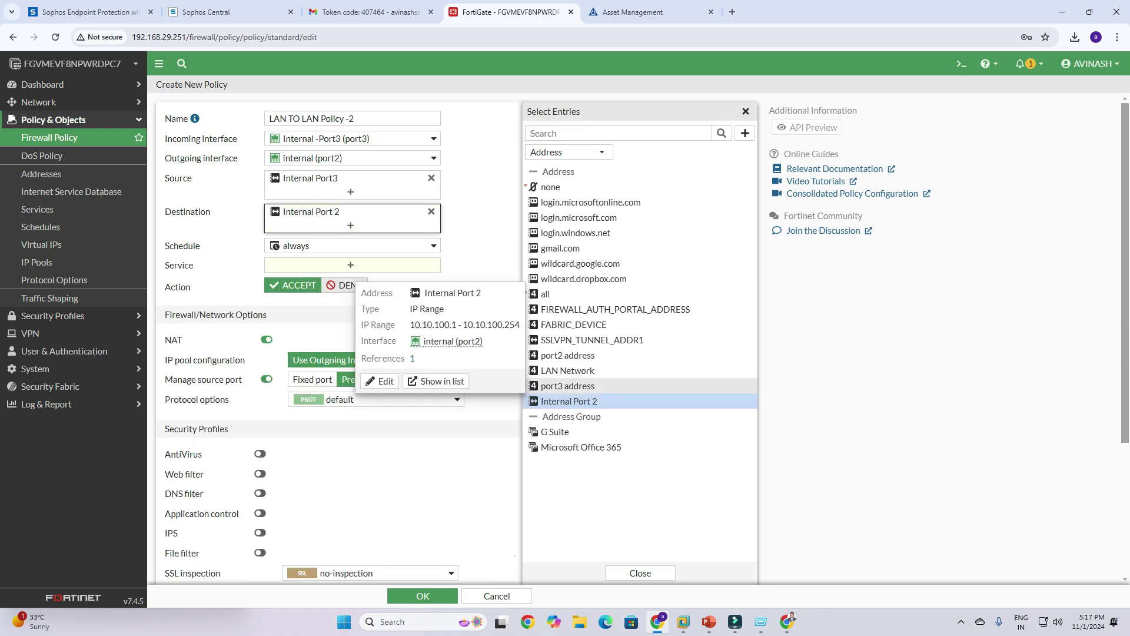
Step: Set the service of LAN TO LAN Policy -2 to ALL
left_click(351, 265)
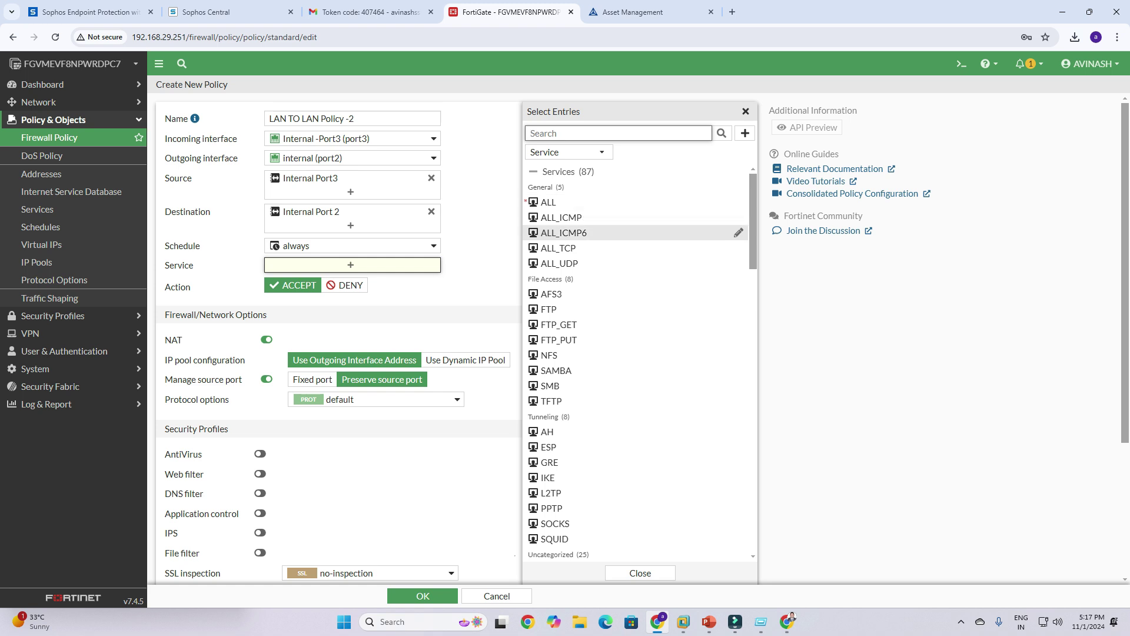
mouse_move(560, 340)
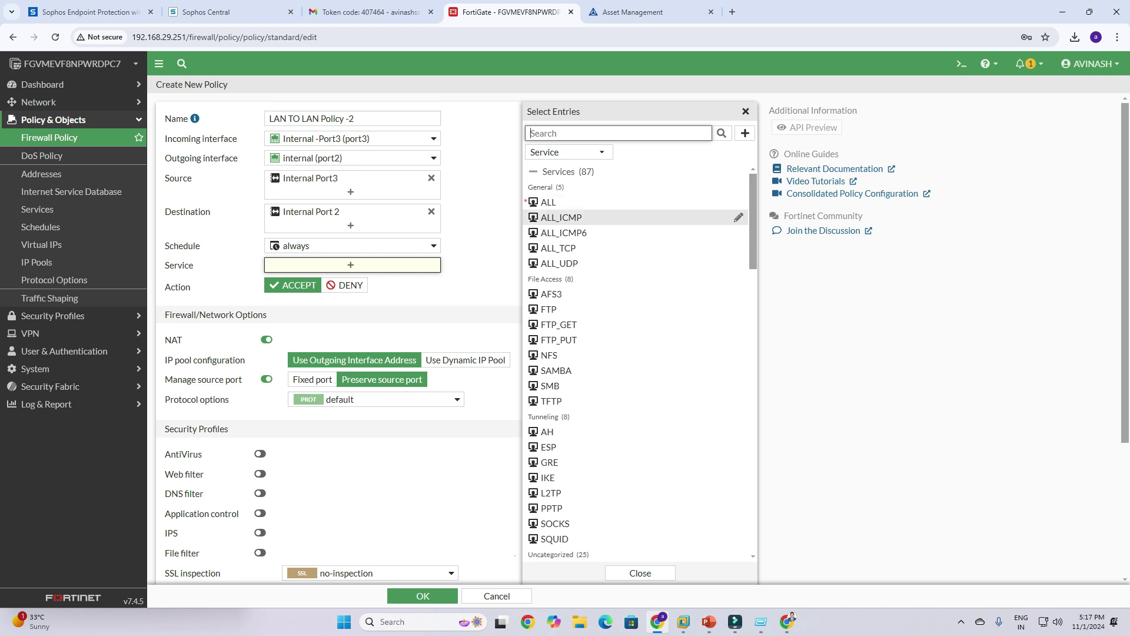
left_click(589, 202)
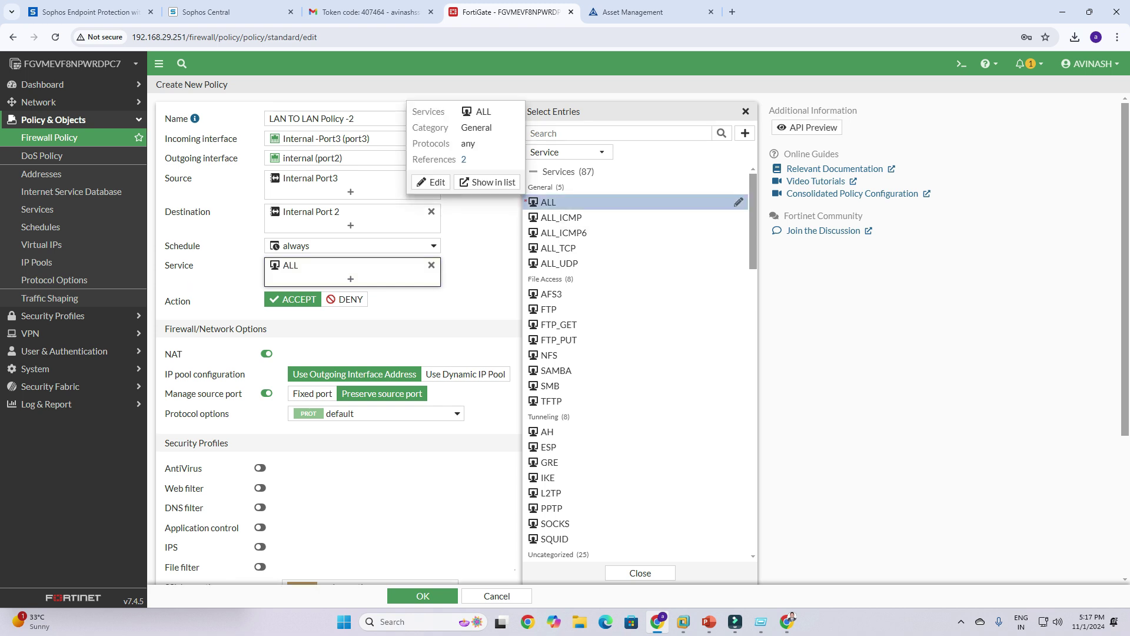
key("Escape")
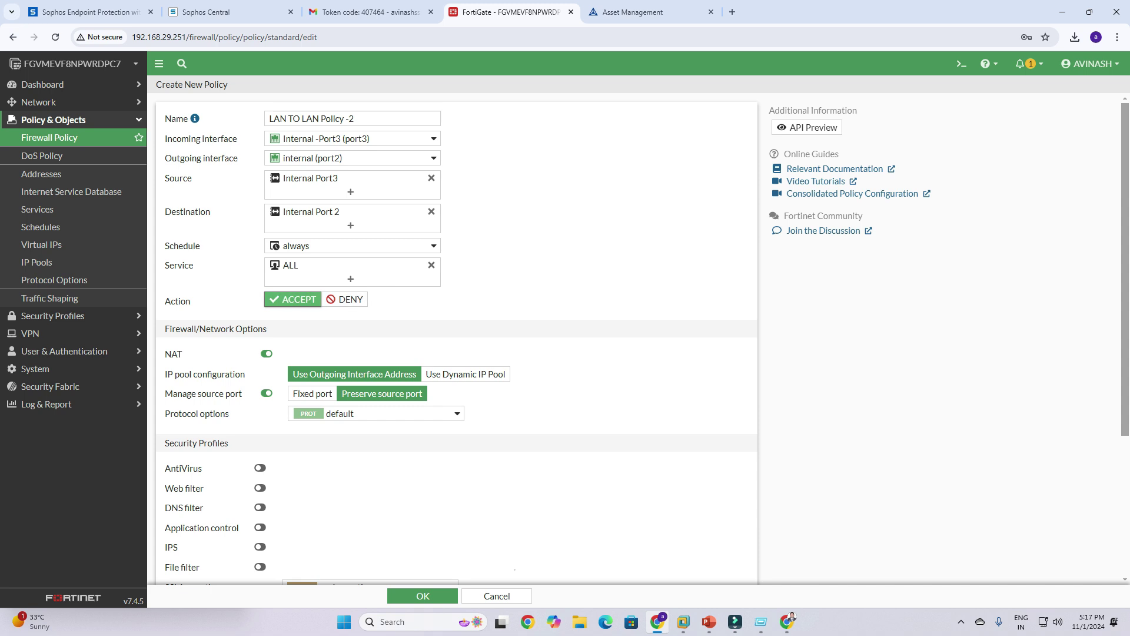
Step: Disable NAT for LAN TO LAN Policy -2 and save the policy
scroll(456, 336, "down", 2)
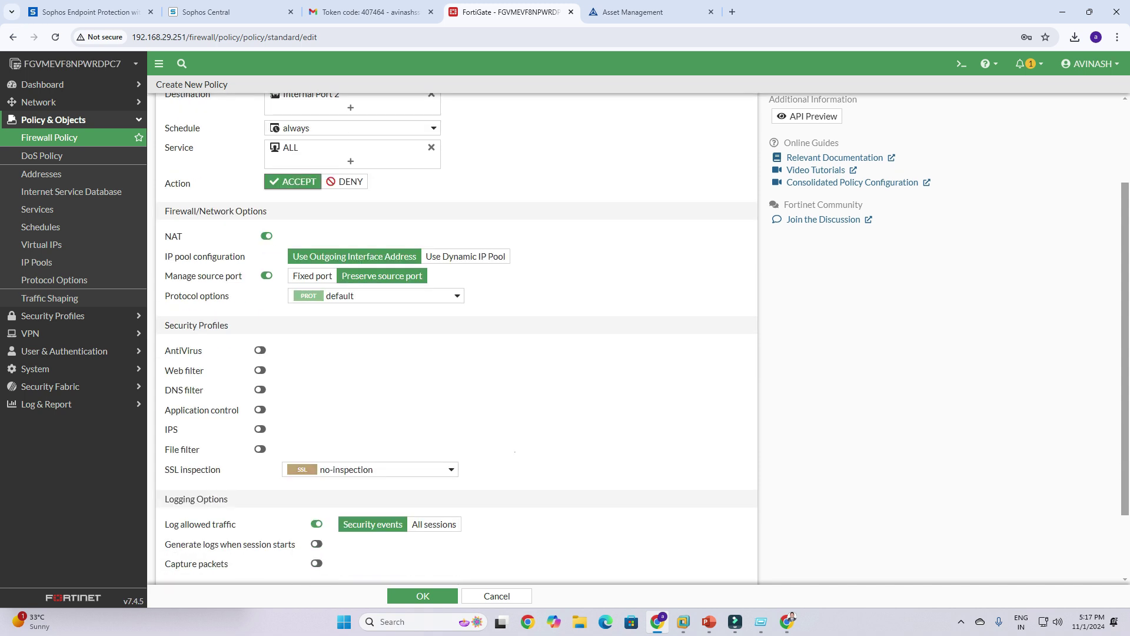
left_click(267, 236)
scroll(457, 336, "down", 1)
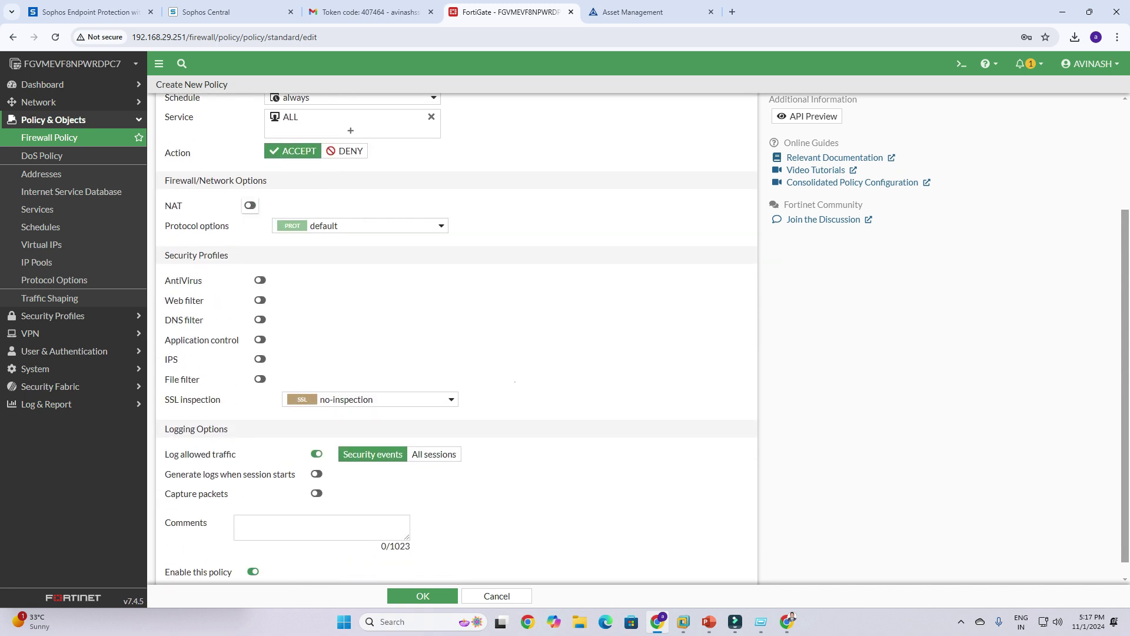
left_click(423, 596)
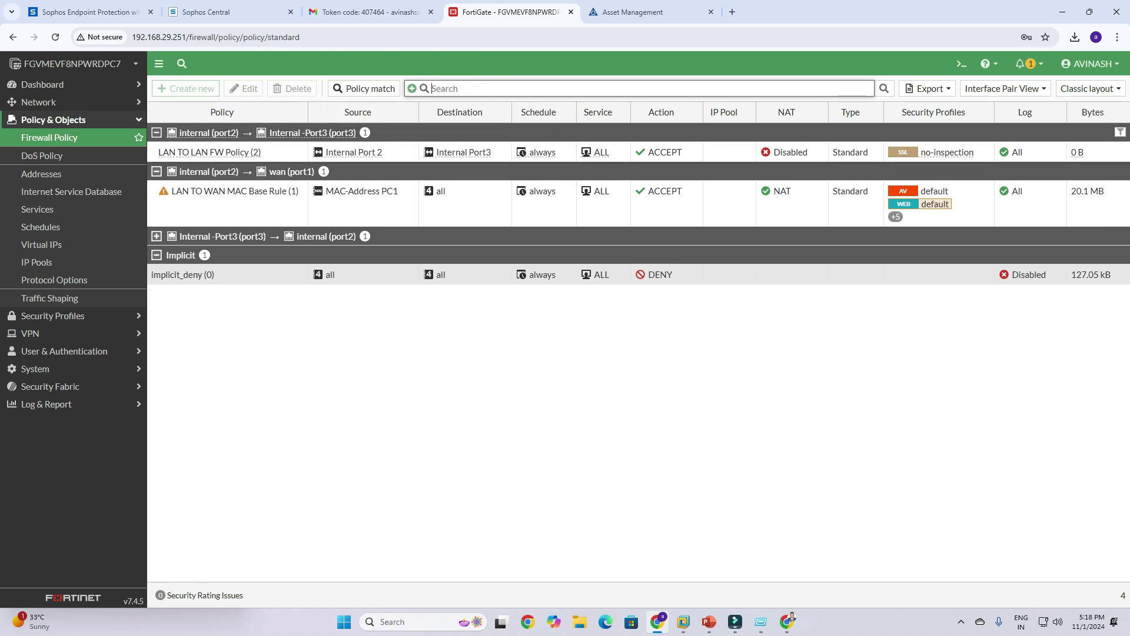
Step: Reload the policy list, expand the port3-to-port2 group, and review the address objects and interfaces of both LAN-to-LAN policies
left_click(55, 37)
left_click(156, 236)
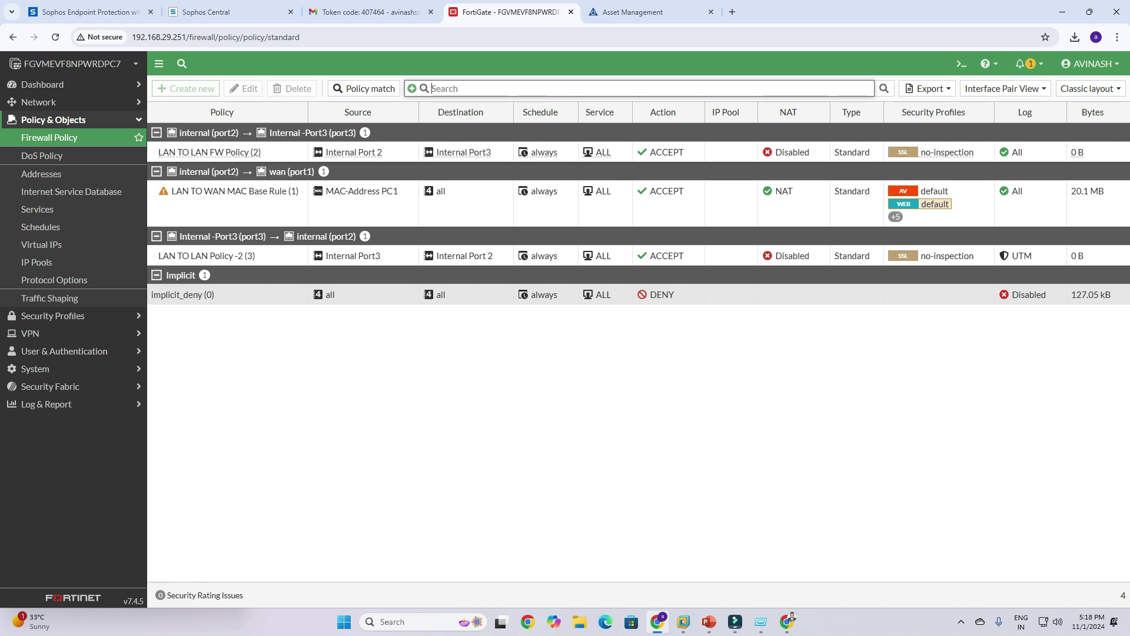
mouse_move(370, 151)
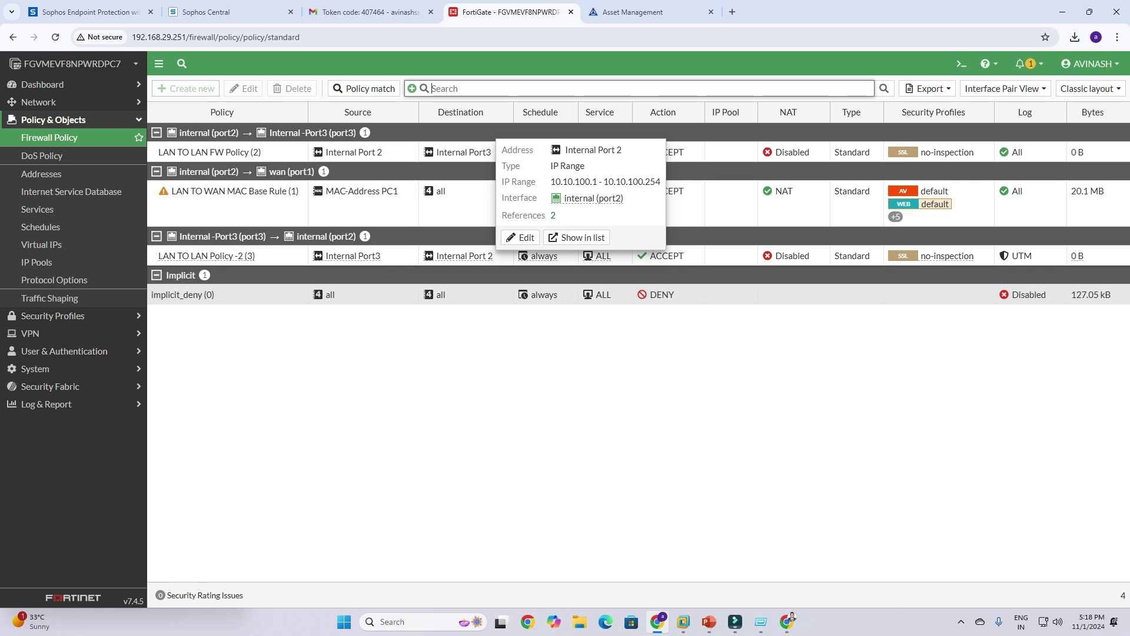
mouse_move(543, 255)
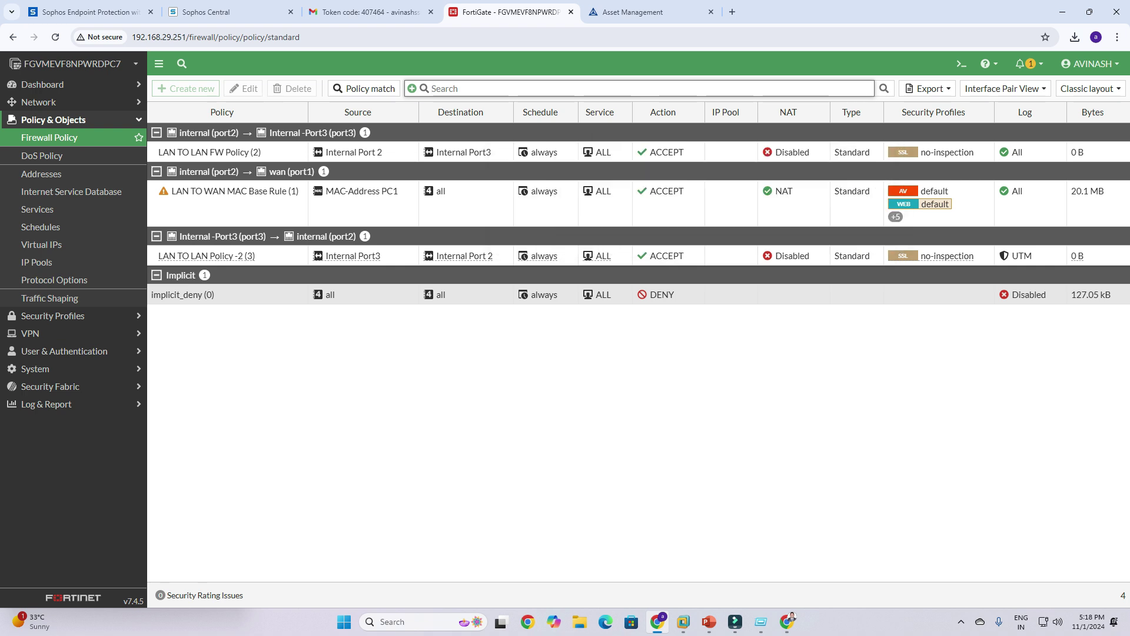
left_click(432, 88)
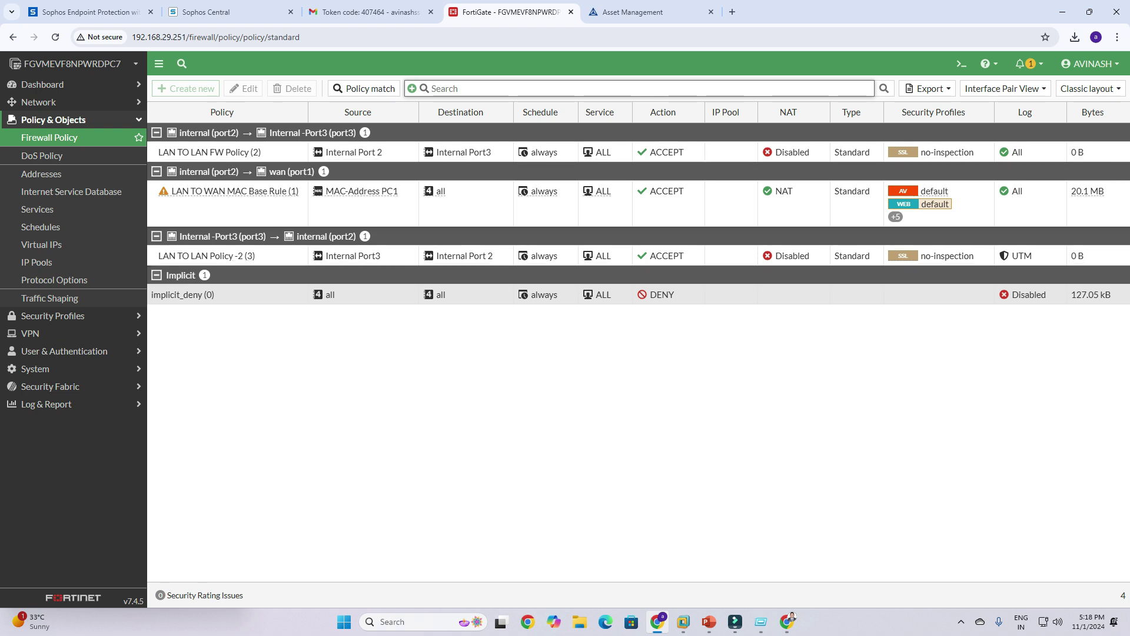
mouse_move(488, 153)
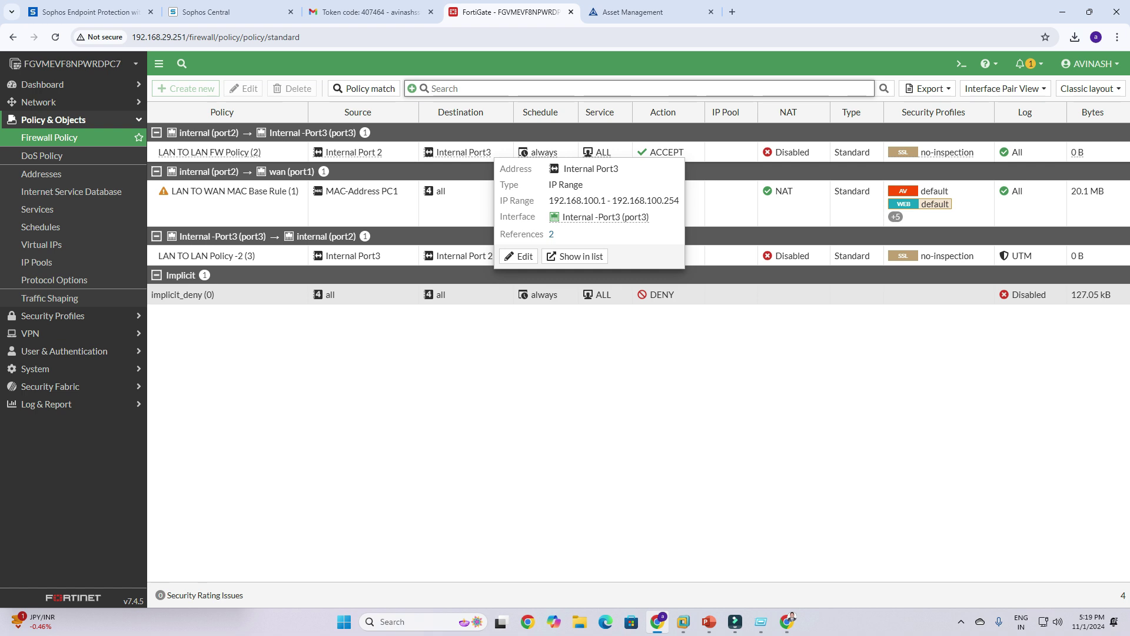
mouse_move(648, 215)
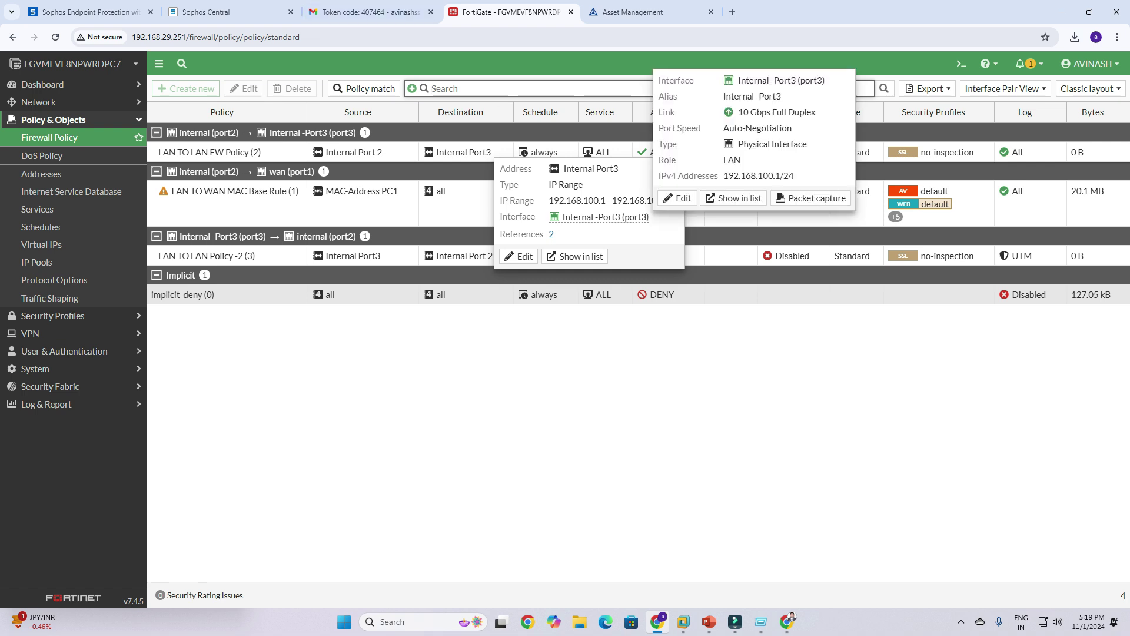